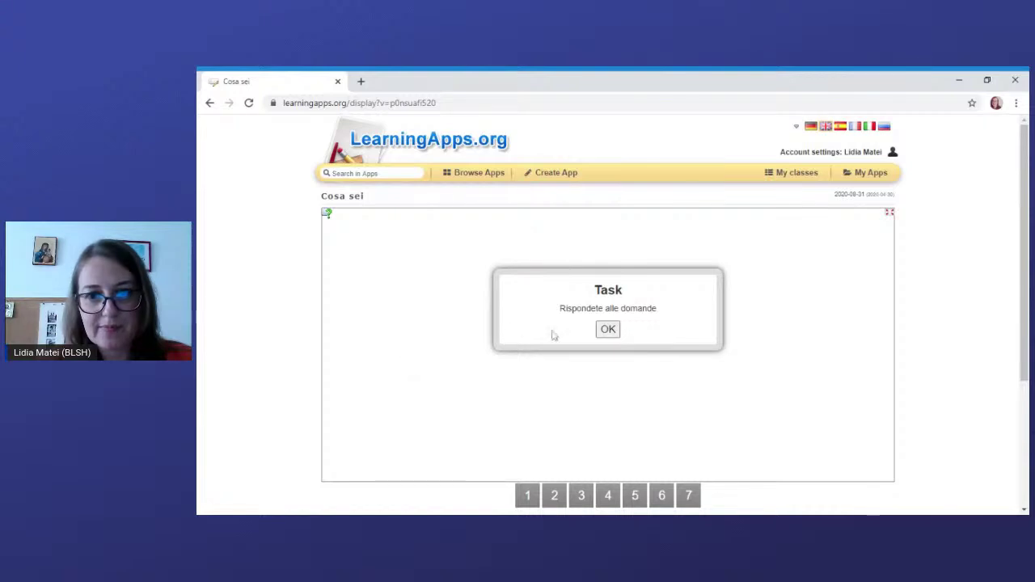
Start the Cosa sei video activity and continue playback past the first two notices
{"action": "left_click", "coordinate": [611, 331]}
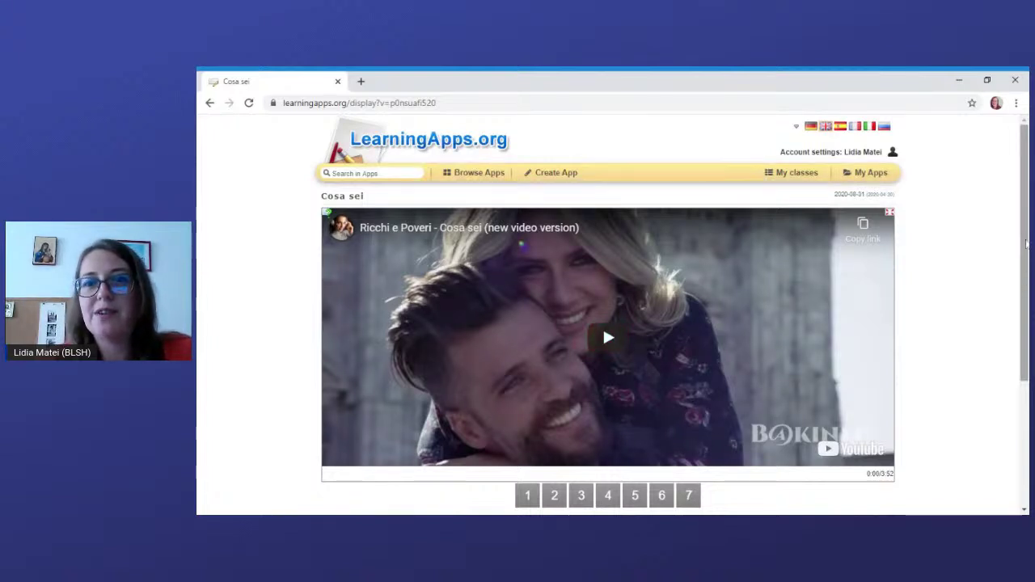
{"action": "scroll", "coordinate": [1026, 244], "scroll_direction": "down", "scroll_amount": 1}
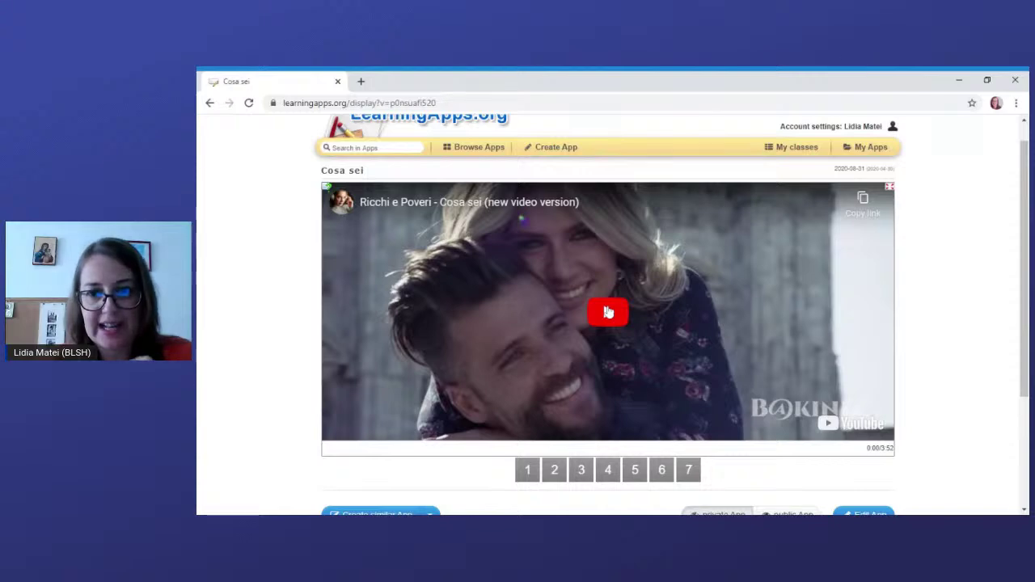
{"action": "left_click", "coordinate": [606, 314]}
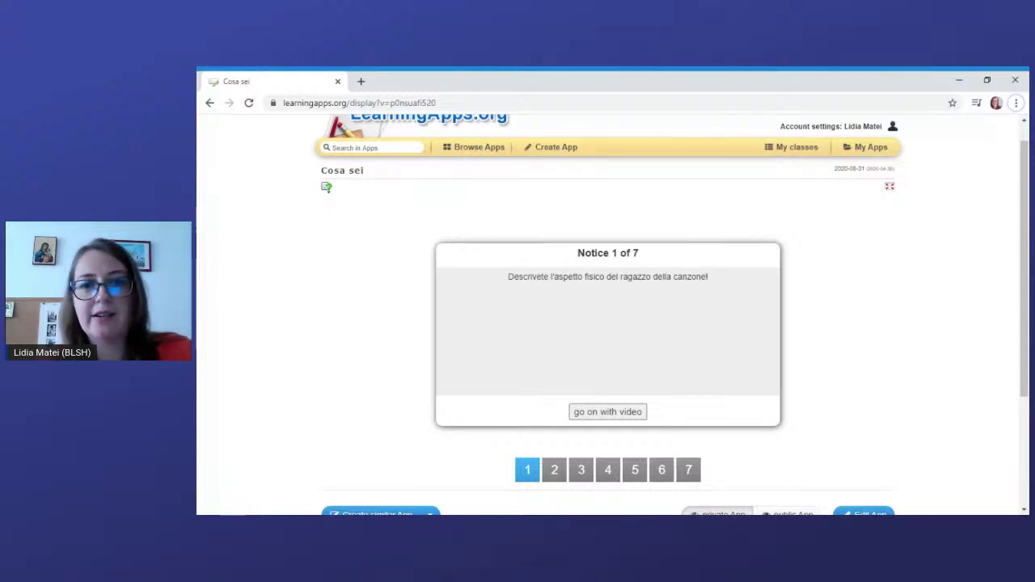
{"action": "left_click", "coordinate": [615, 414]}
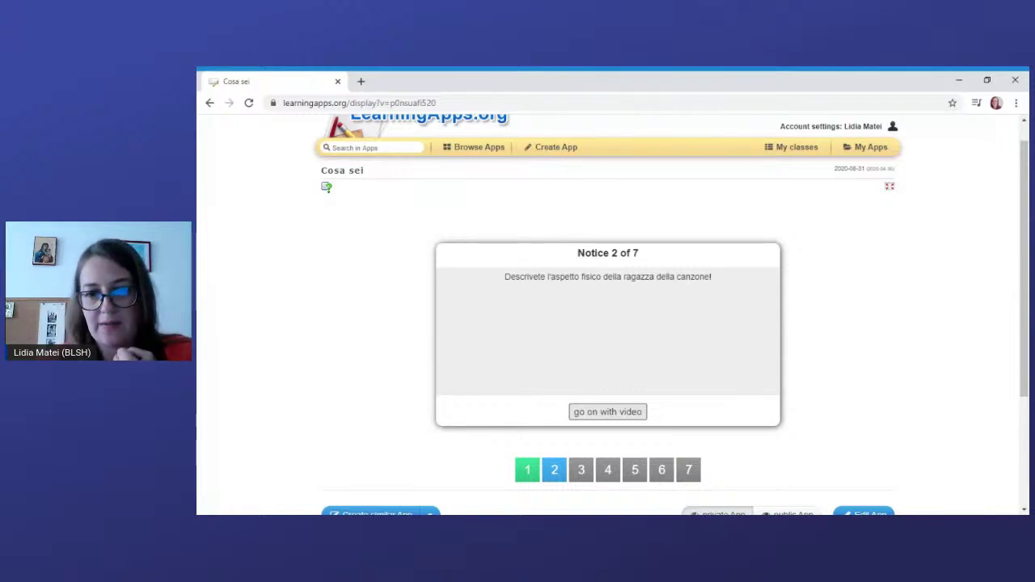
{"action": "left_click", "coordinate": [613, 414]}
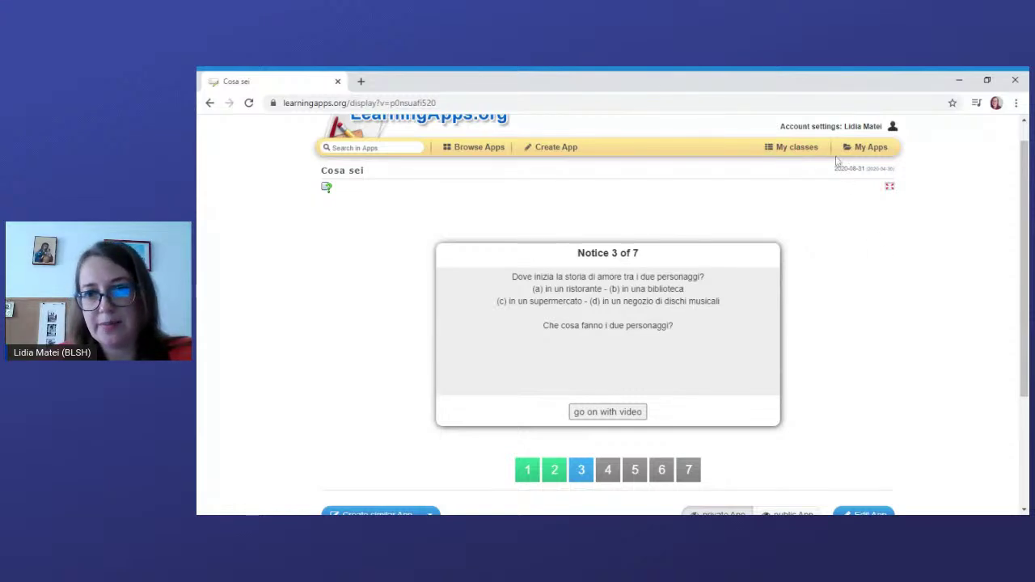
Open the Cosa sei app from the listening folder in the personal app collection
{"action": "left_click", "coordinate": [867, 150]}
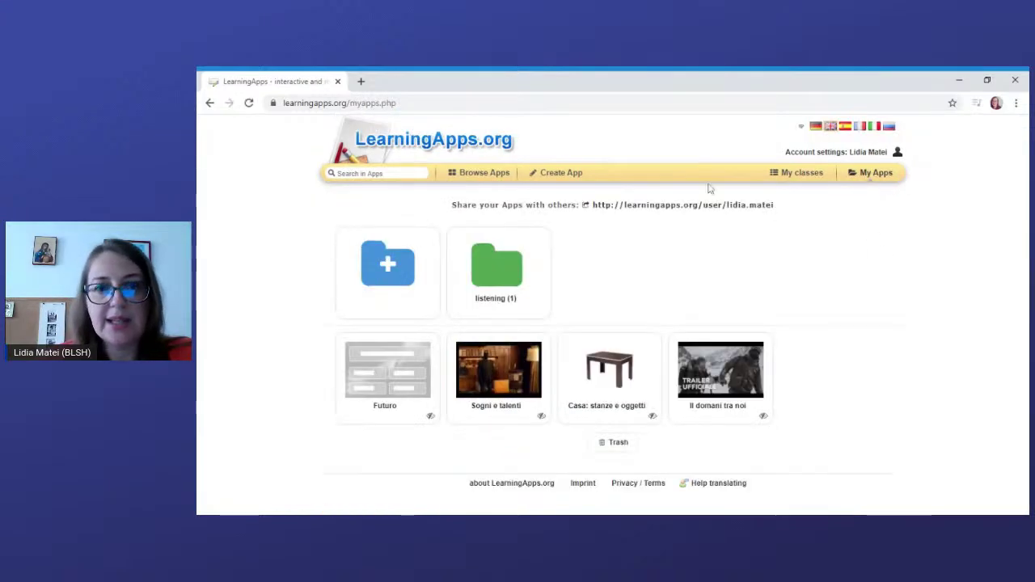
{"action": "mouse_move", "coordinate": [490, 245]}
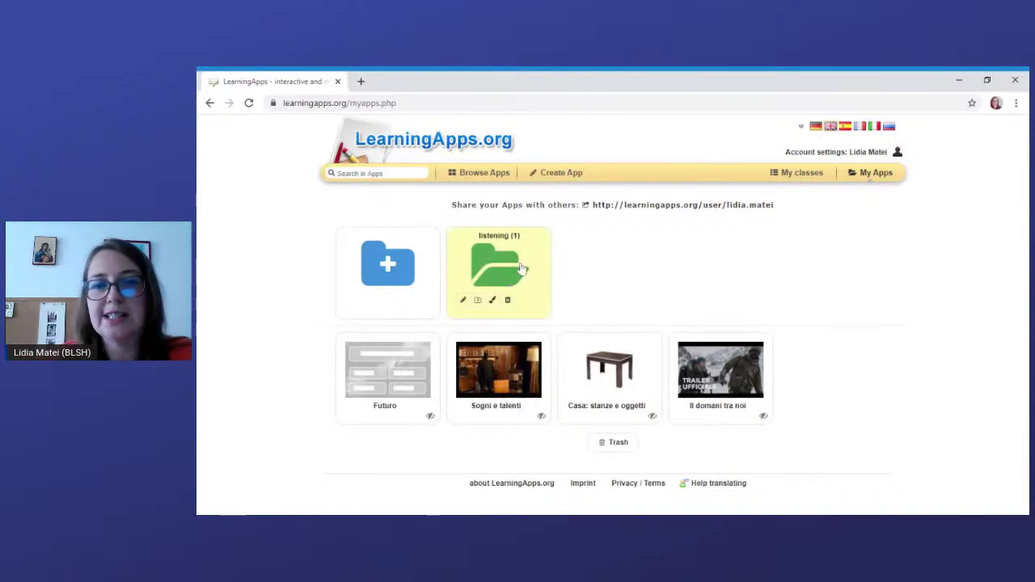
{"action": "left_click", "coordinate": [520, 269]}
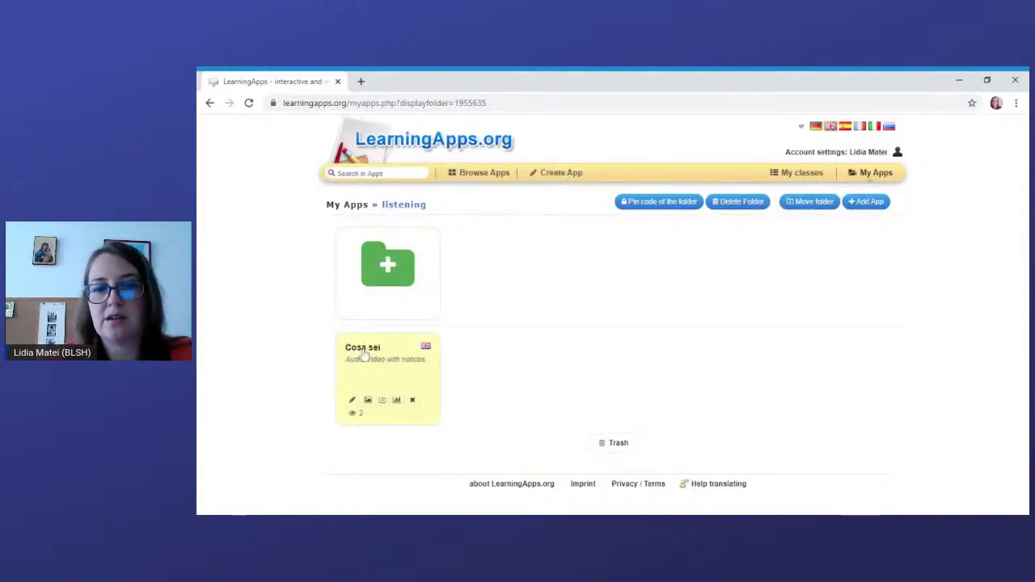
{"action": "left_click", "coordinate": [387, 365]}
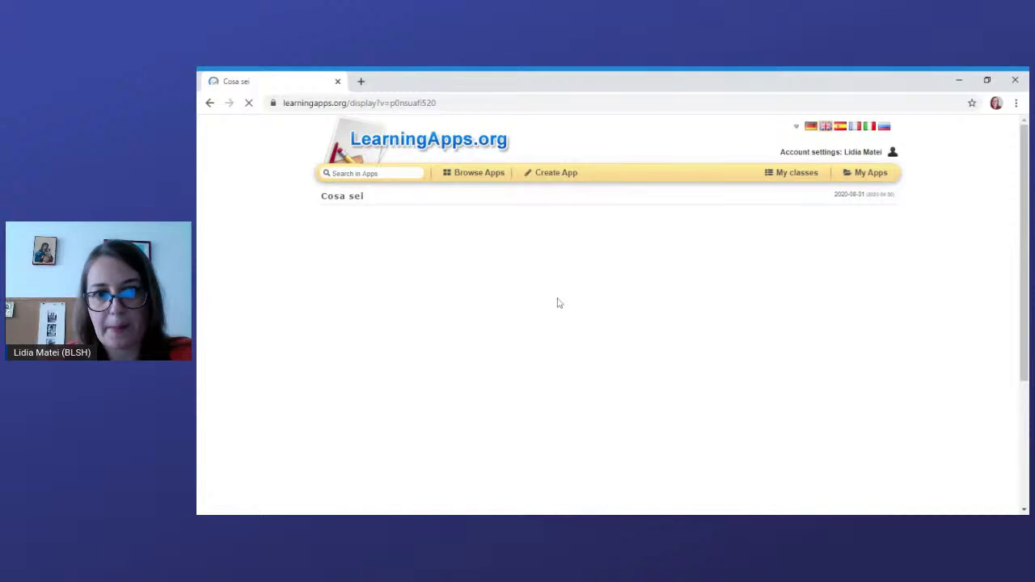
Create a similar app from Cosa sei to open its editing form
{"action": "left_click_drag", "start_coordinate": [1023, 258], "coordinate": [1011, 389]}
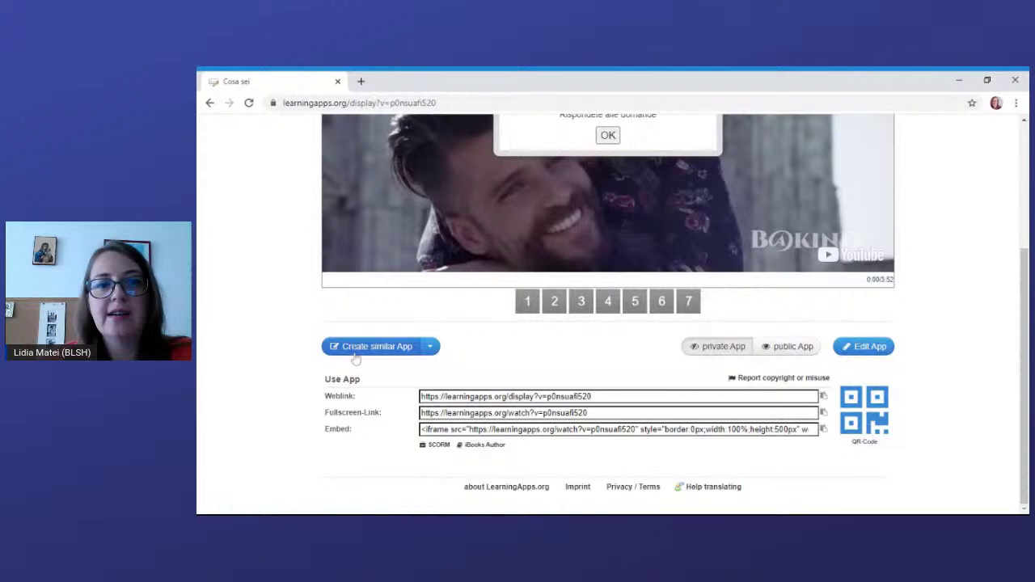
{"action": "left_click", "coordinate": [430, 347]}
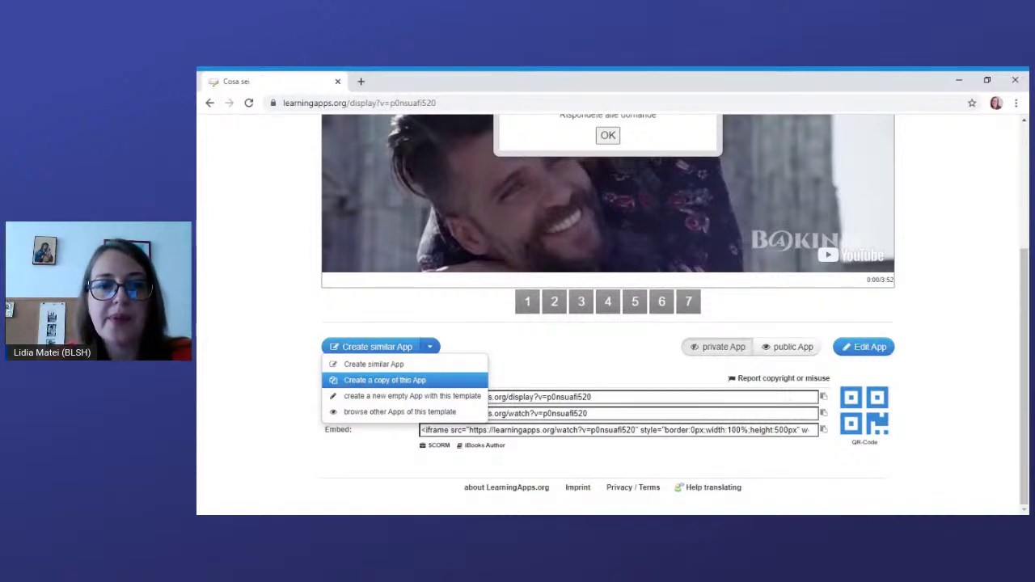
{"action": "left_click", "coordinate": [421, 370]}
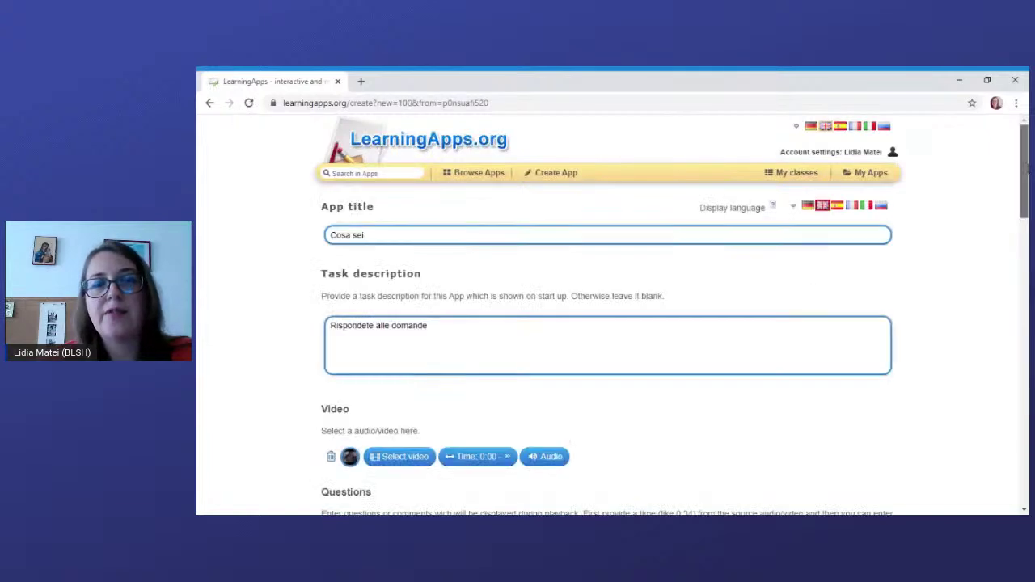
Examine the app title and task description in the editing form
{"action": "scroll", "coordinate": [604, 153], "scroll_direction": "down", "scroll_amount": 1}
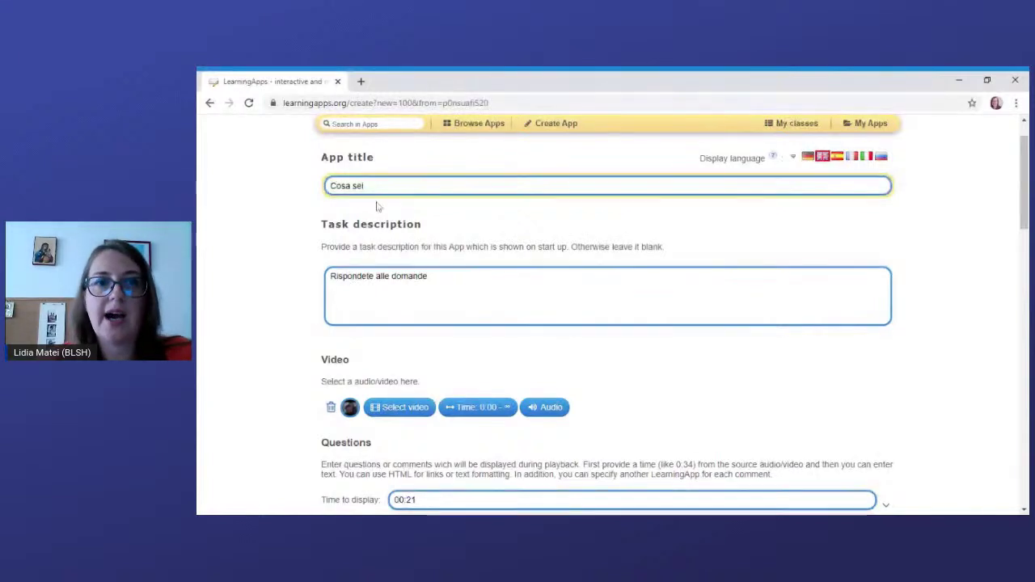
{"action": "left_click_drag", "start_coordinate": [330, 186], "coordinate": [342, 186]}
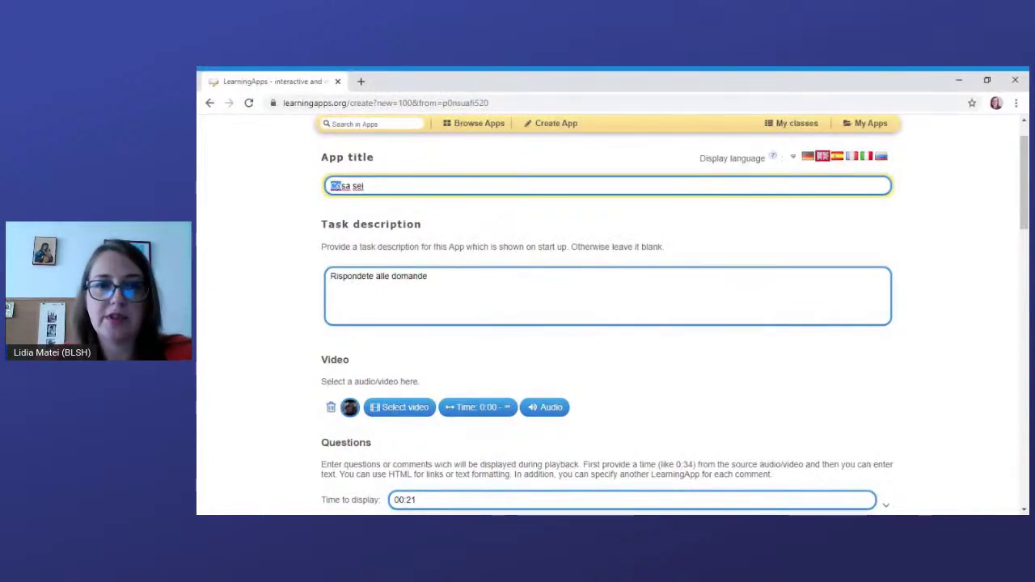
{"action": "triple_click", "coordinate": [342, 186]}
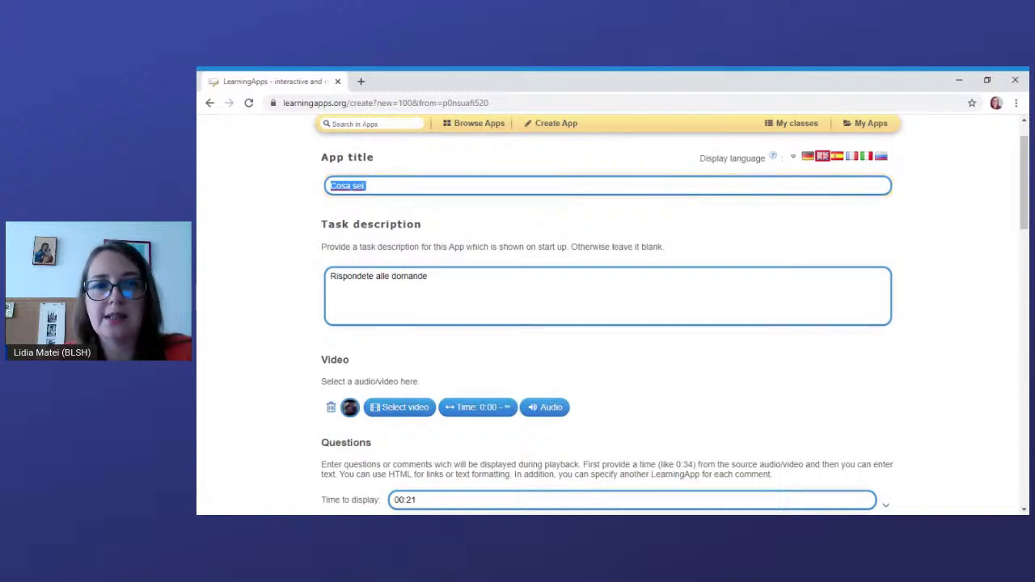
{"action": "scroll", "coordinate": [606, 295], "scroll_direction": "down", "scroll_amount": 1}
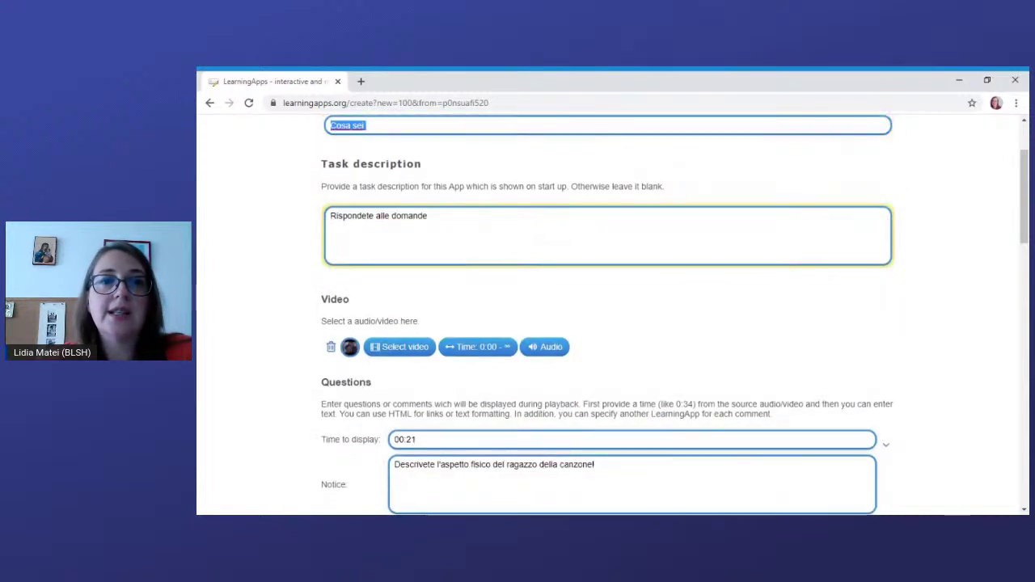
{"action": "left_click_drag", "start_coordinate": [417, 215], "coordinate": [328, 215]}
{"action": "left_click_drag", "start_coordinate": [427, 215], "coordinate": [336, 215]}
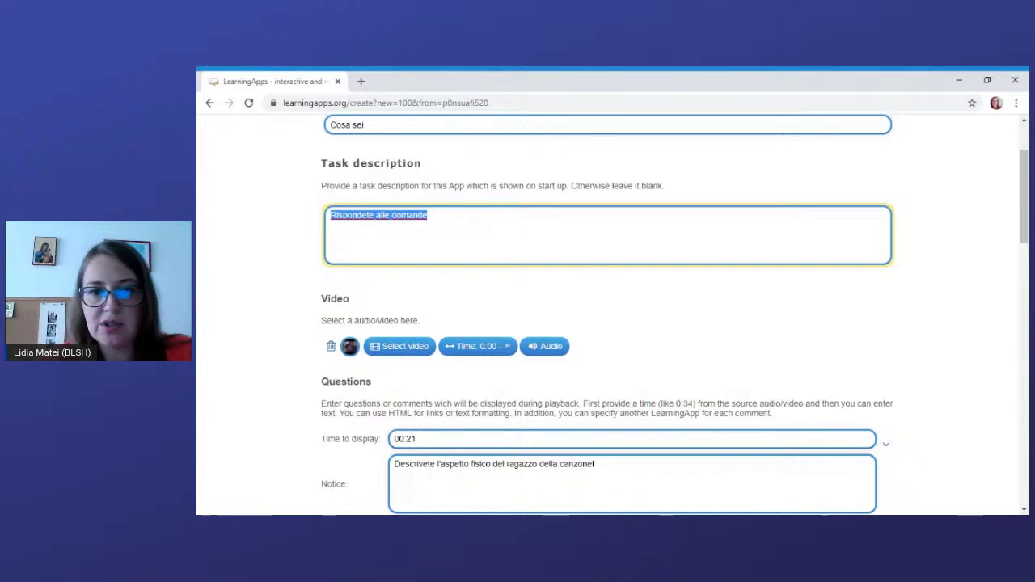
Open the video selection and examine the YouTube search, web link and last used options
{"action": "scroll", "coordinate": [889, 202], "scroll_direction": "down", "scroll_amount": 2}
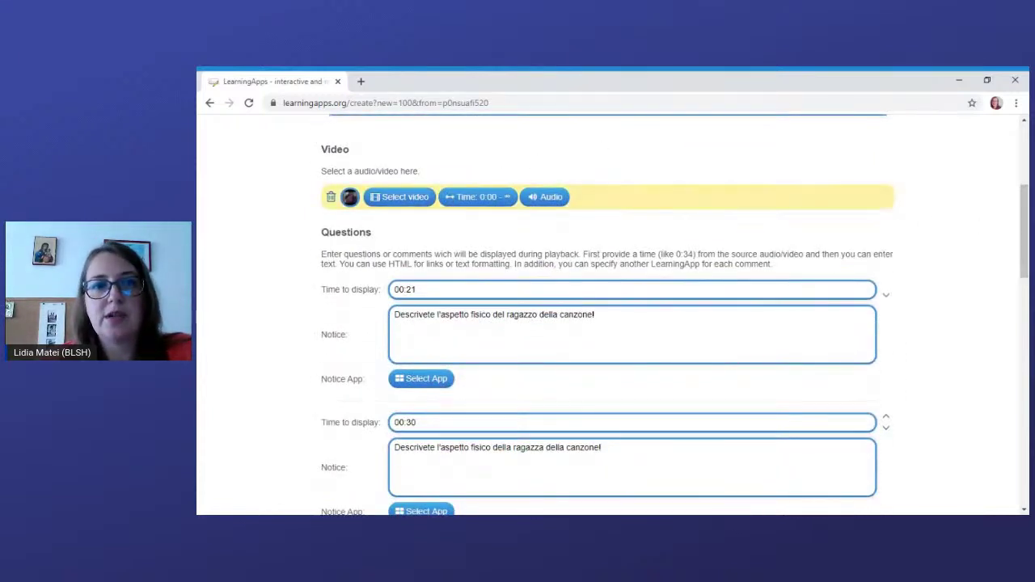
{"action": "left_click", "coordinate": [406, 201]}
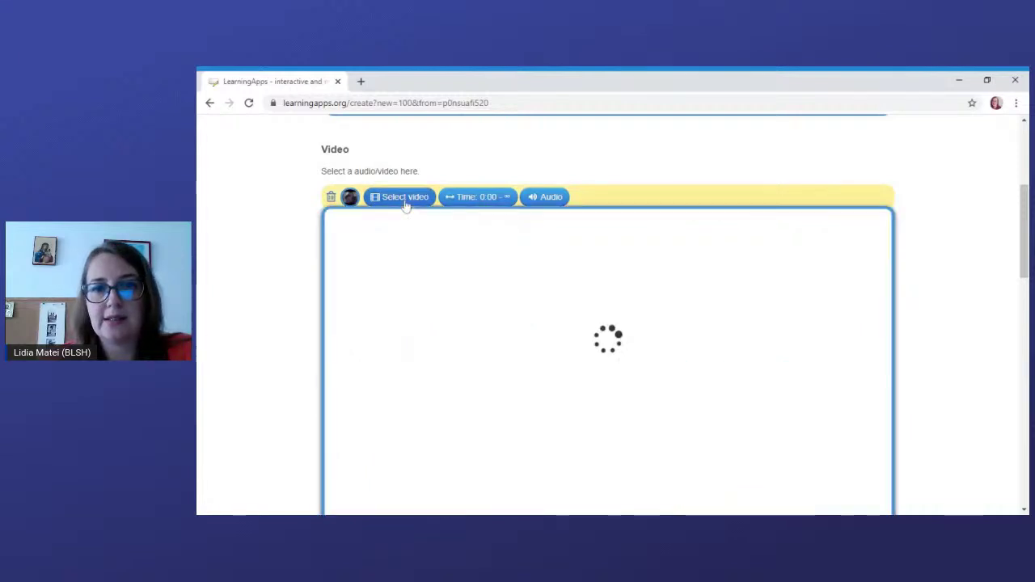
{"action": "scroll", "coordinate": [920, 304], "scroll_direction": "down", "scroll_amount": 1}
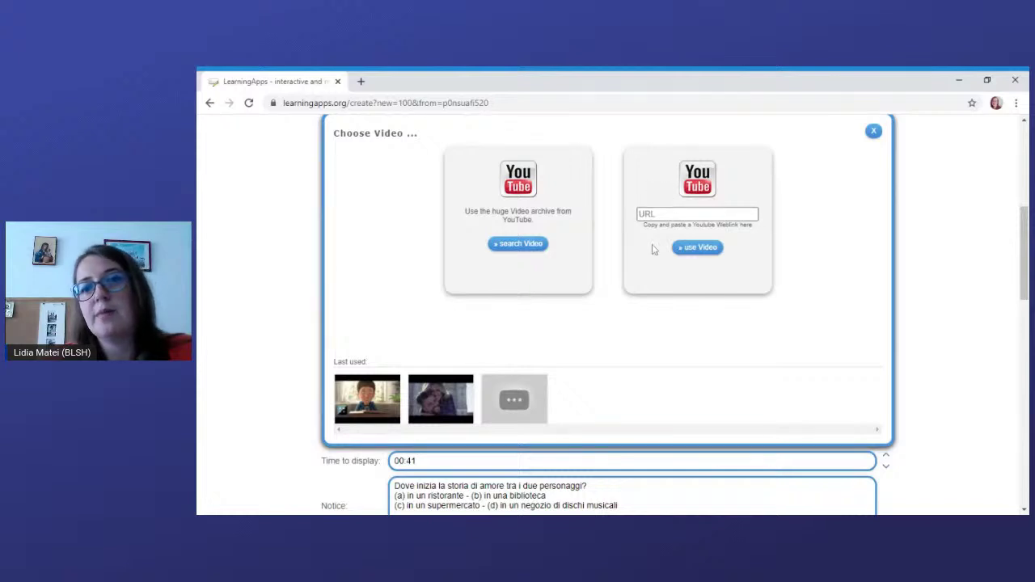
Examine the display times and notice texts of the app's questions, from the 00:41 notice to the last one
{"action": "left_click_drag", "start_coordinate": [1024, 234], "coordinate": [1027, 299]}
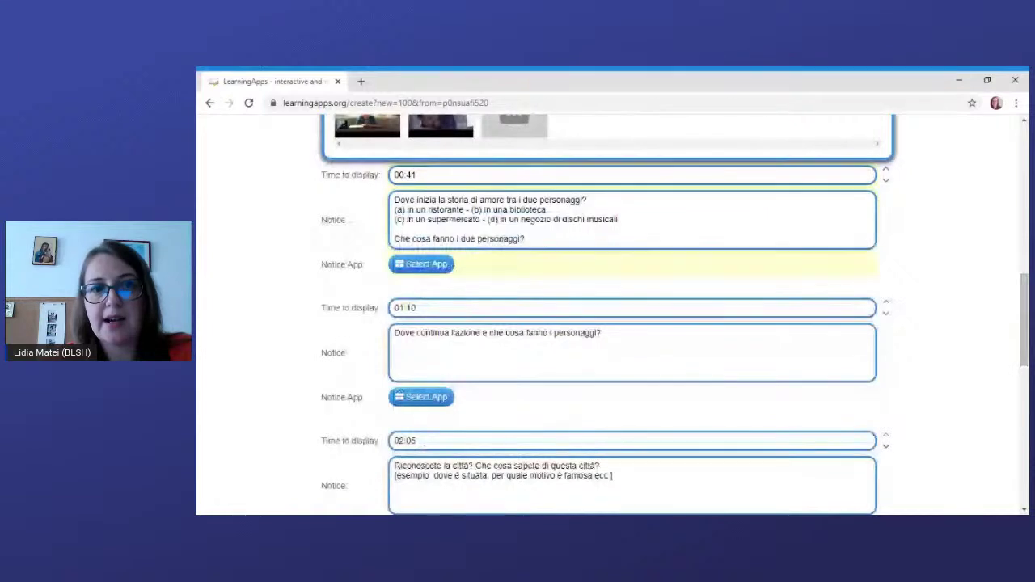
{"action": "double_click", "coordinate": [404, 175]}
{"action": "left_click", "coordinate": [395, 175]}
{"action": "double_click", "coordinate": [404, 175]}
{"action": "left_click_drag", "start_coordinate": [526, 239], "coordinate": [395, 200]}
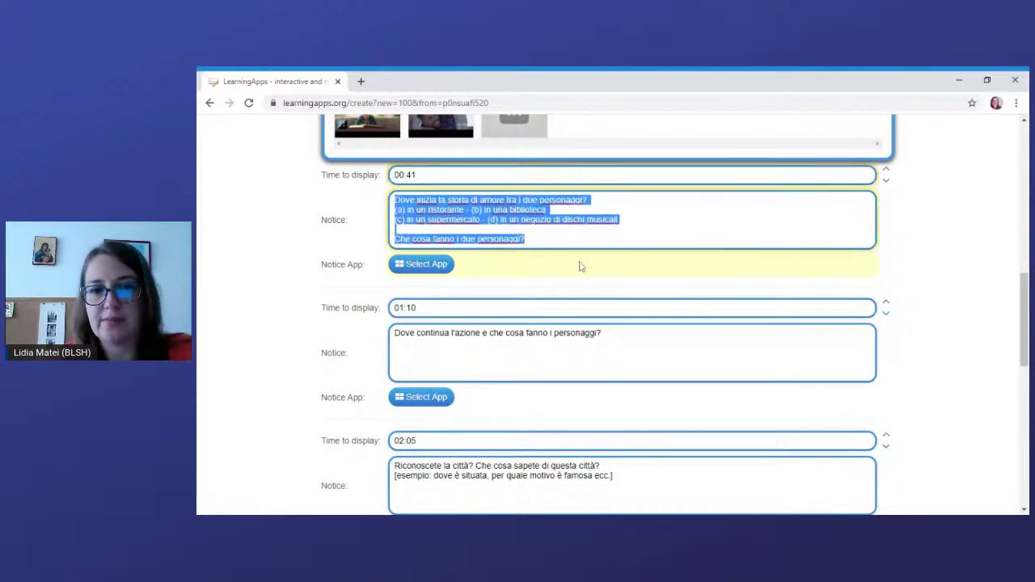
{"action": "scroll", "coordinate": [583, 266], "scroll_direction": "down", "scroll_amount": 1}
{"action": "scroll", "coordinate": [584, 267], "scroll_direction": "down", "scroll_amount": 1}
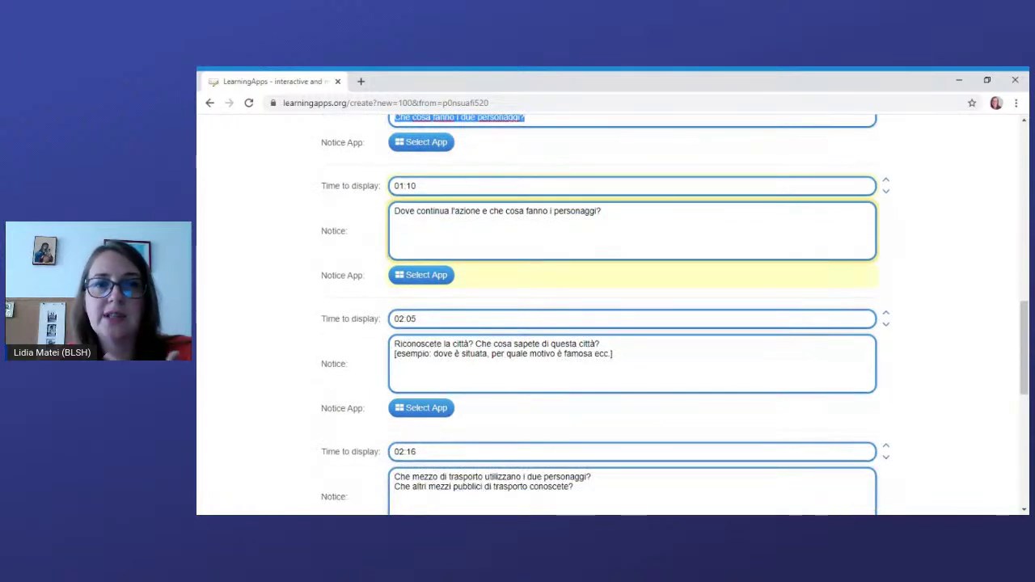
{"action": "scroll", "coordinate": [582, 266], "scroll_direction": "down", "scroll_amount": 6}
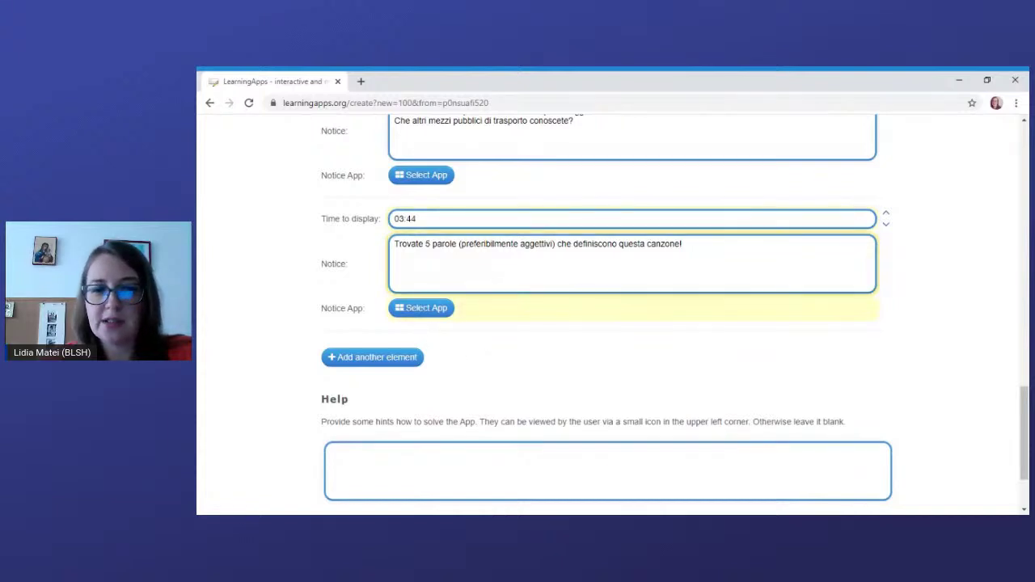
Add another blank question element after the last notice and look at the help and preview options below it
{"action": "left_click", "coordinate": [341, 358]}
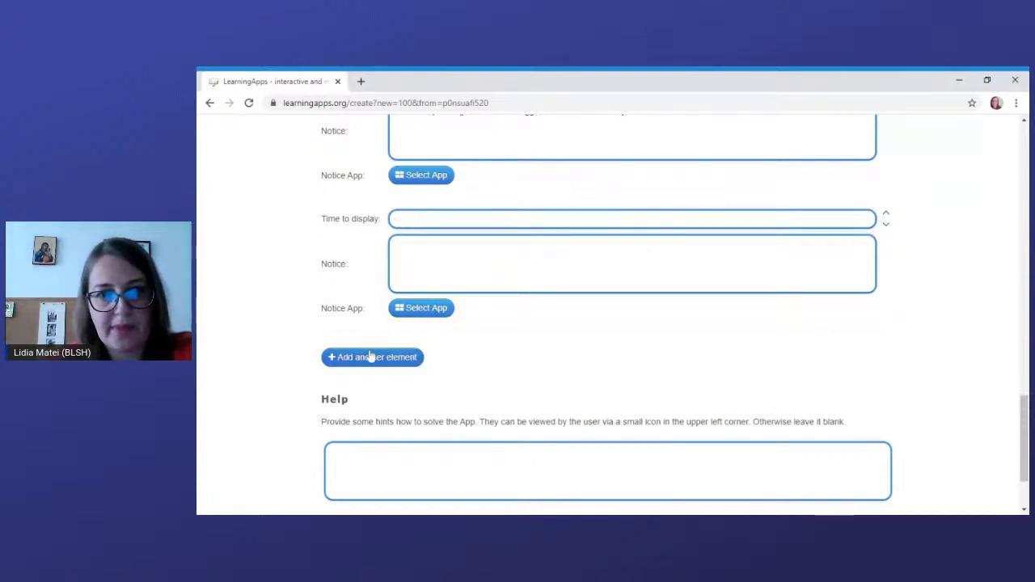
{"action": "left_click", "coordinate": [432, 219]}
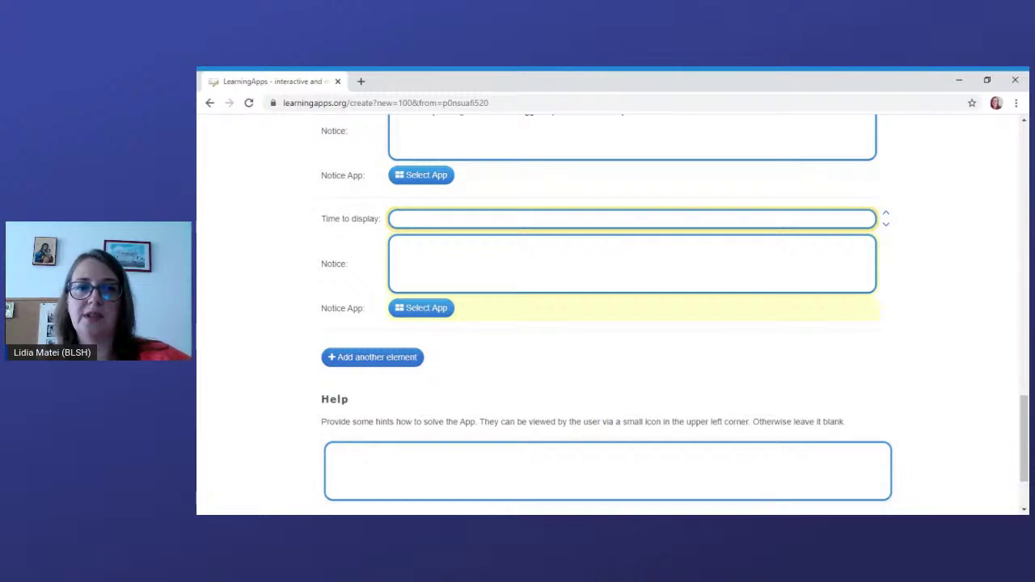
{"action": "left_click", "coordinate": [395, 244]}
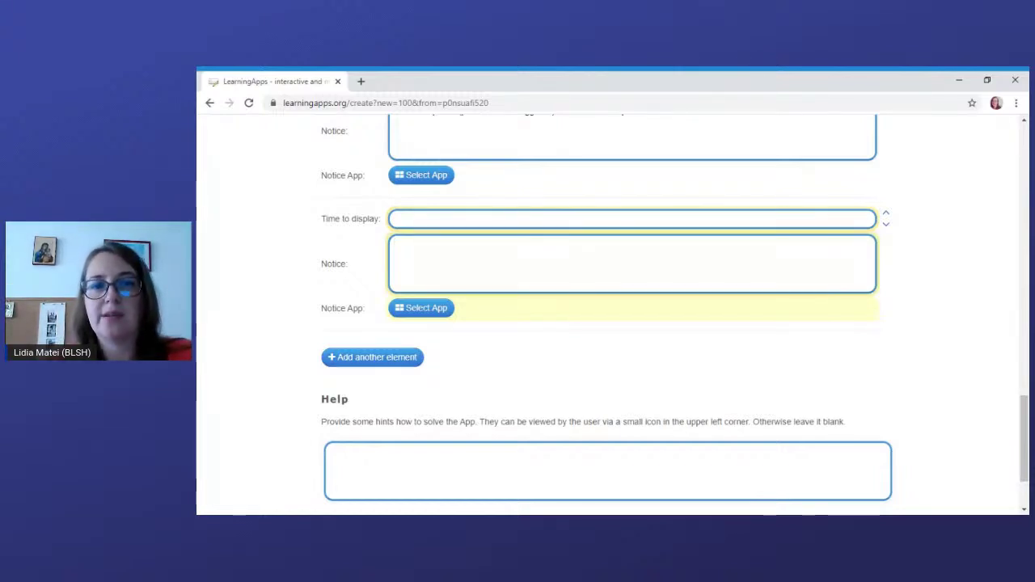
{"action": "scroll", "coordinate": [1025, 437], "scroll_direction": "down", "scroll_amount": 1}
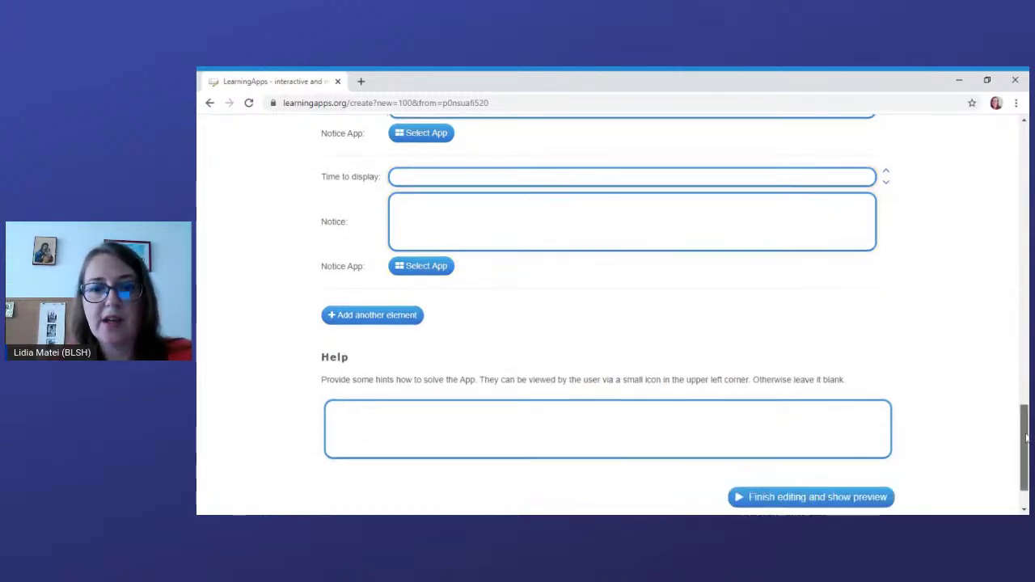
{"action": "left_click_drag", "start_coordinate": [1025, 437], "coordinate": [1026, 459]}
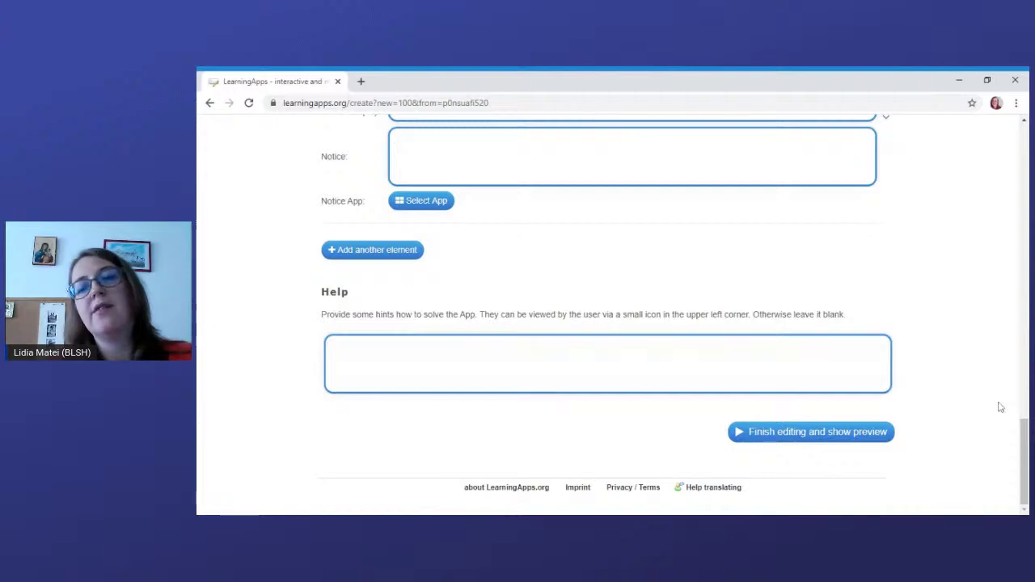
Leave the editing form without saving and reopen the Cosa sei app from the listening folder
{"action": "scroll", "coordinate": [1023, 448], "scroll_direction": "up", "scroll_amount": 1}
{"action": "left_click_drag", "start_coordinate": [1023, 455], "coordinate": [1022, 168]}
{"action": "left_click", "coordinate": [859, 172]}
{"action": "left_click", "coordinate": [485, 279]}
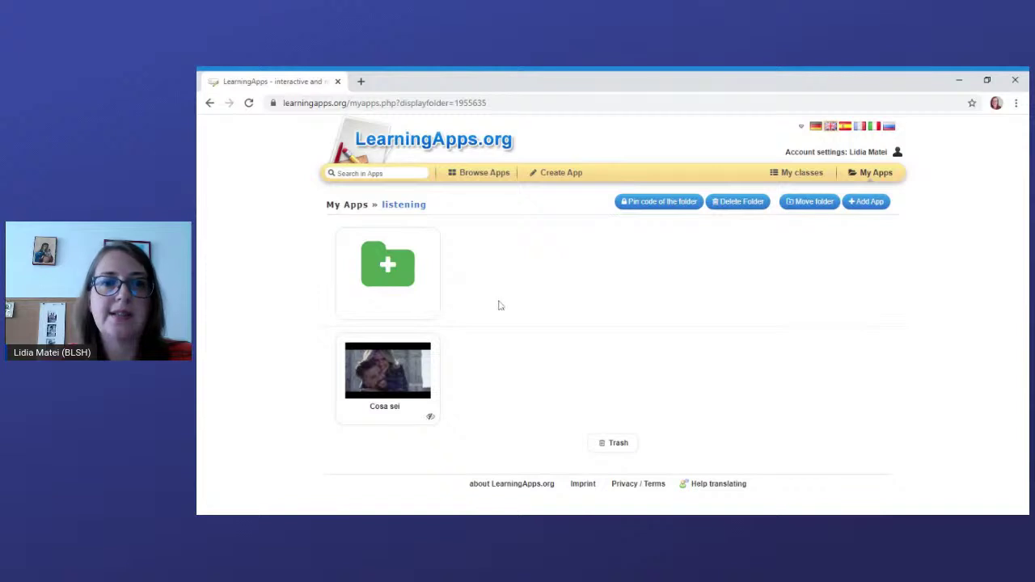
{"action": "left_click", "coordinate": [416, 360]}
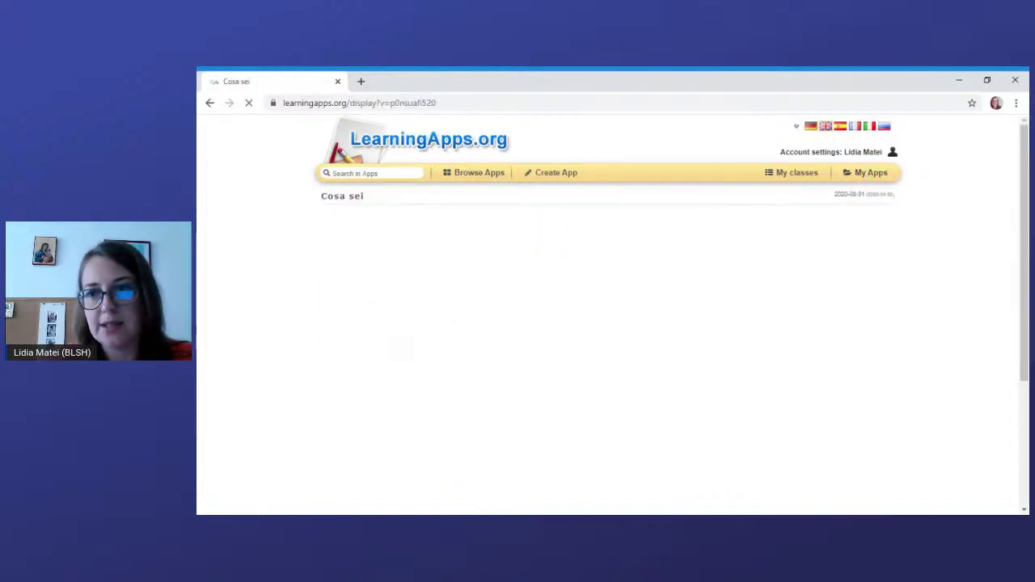
Examine the visibility and sharing link options of Cosa sei and return to the personal app collection
{"action": "scroll", "coordinate": [1027, 198], "scroll_direction": "down", "scroll_amount": 5}
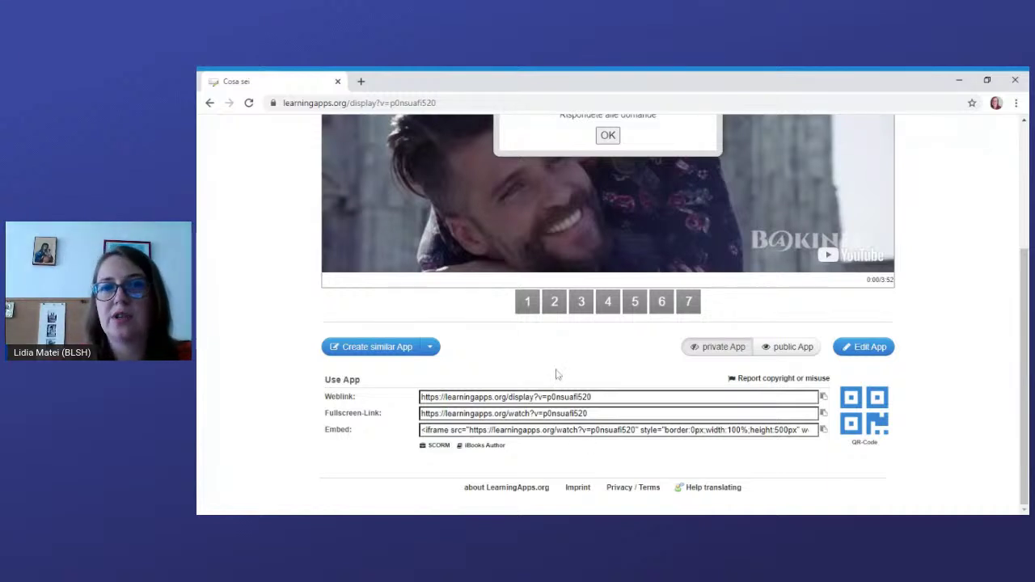
{"action": "scroll", "coordinate": [554, 372], "scroll_direction": "up", "scroll_amount": 1}
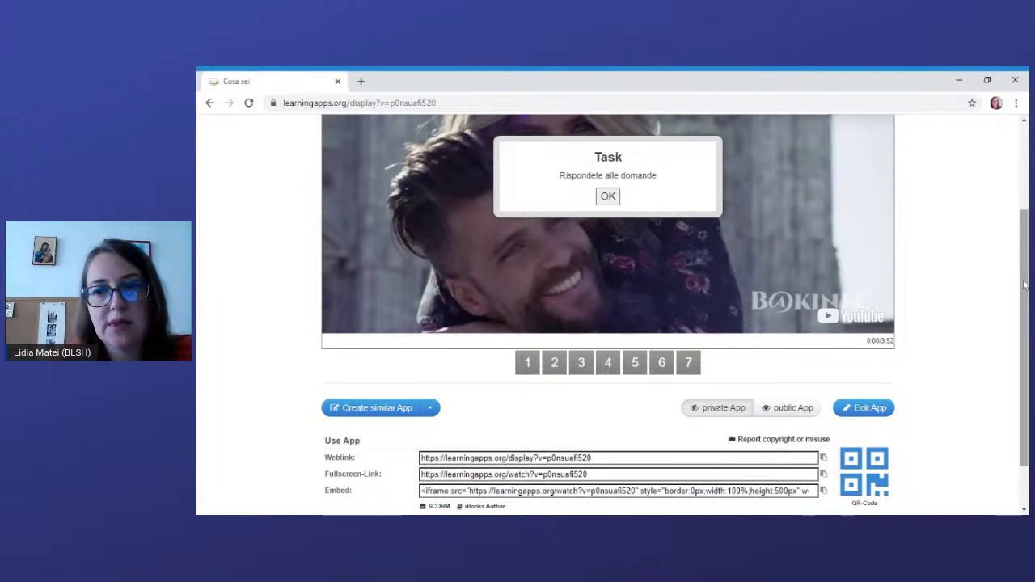
{"action": "left_click_drag", "start_coordinate": [1027, 285], "coordinate": [1027, 201]}
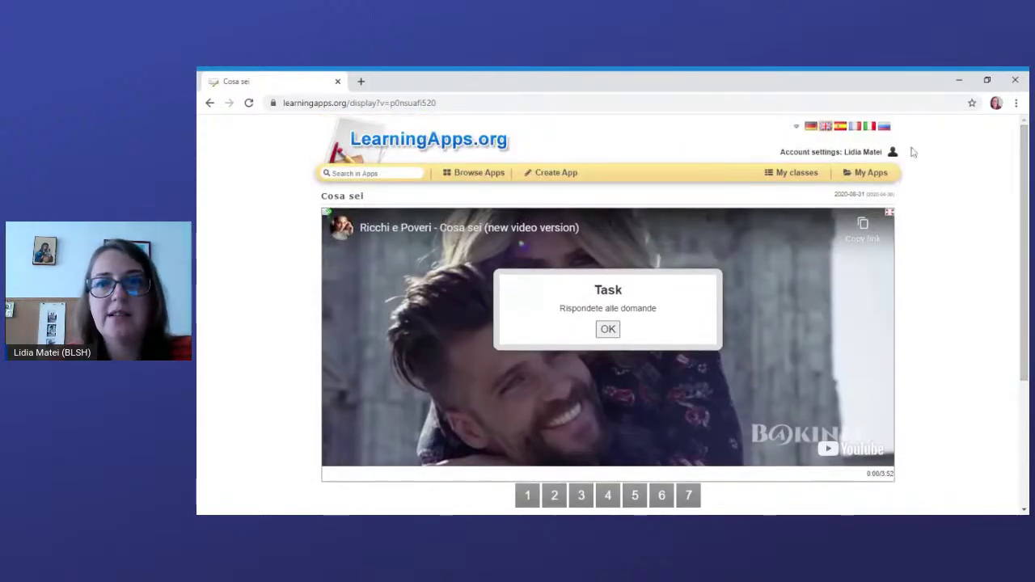
{"action": "left_click", "coordinate": [886, 174]}
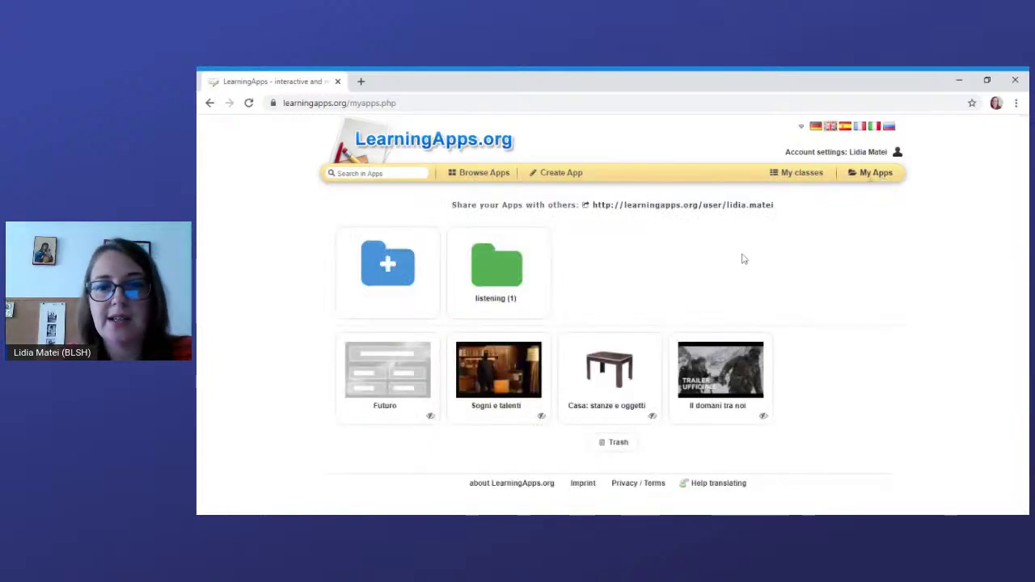
Open the Casa: stanze e oggetti memory game from the personal collection and turn over the first two cards in the top row
{"action": "mouse_move", "coordinate": [617, 358]}
{"action": "left_click", "coordinate": [619, 366]}
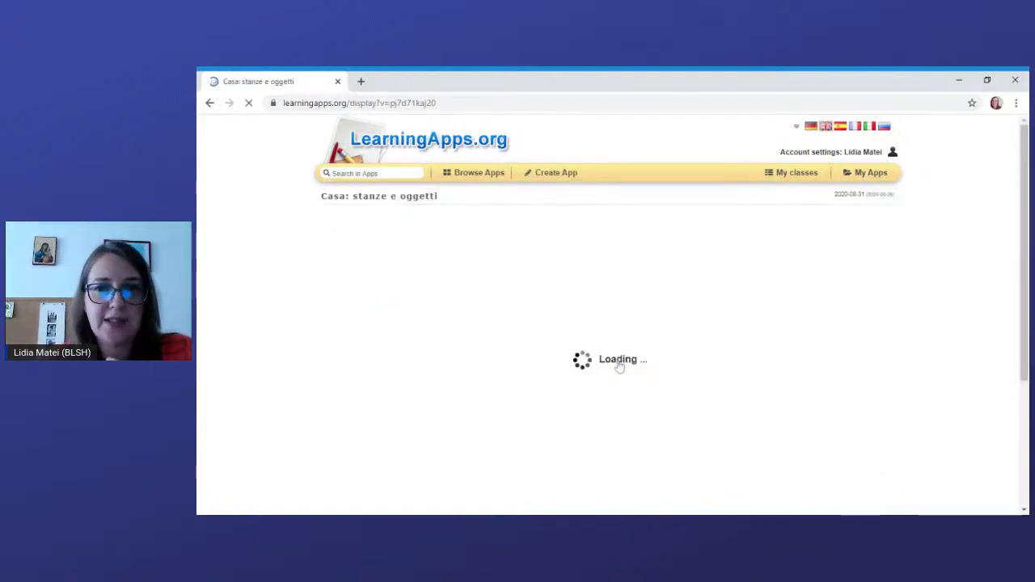
{"action": "left_click", "coordinate": [608, 329]}
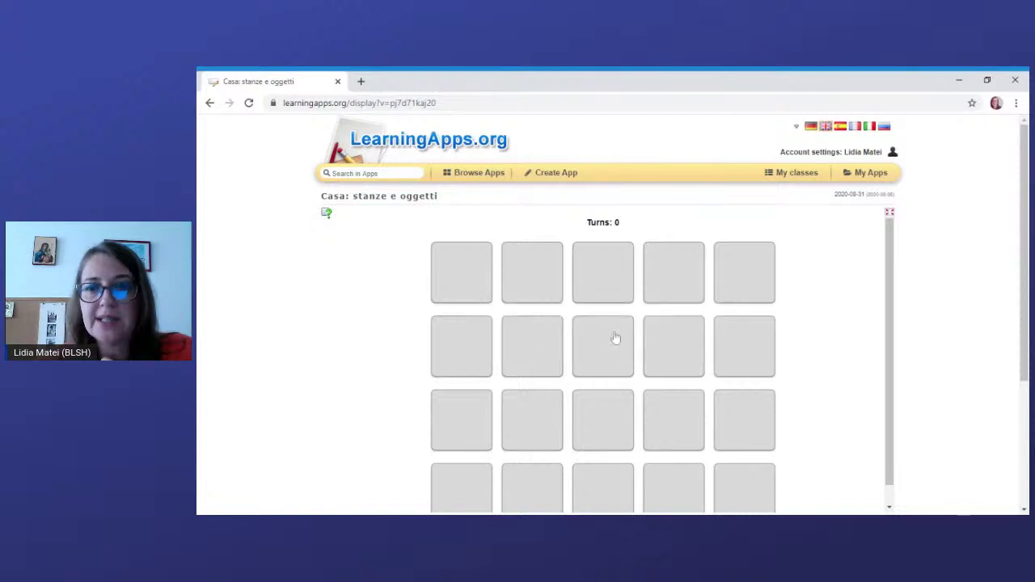
{"action": "scroll", "coordinate": [630, 266], "scroll_direction": "down", "scroll_amount": 2}
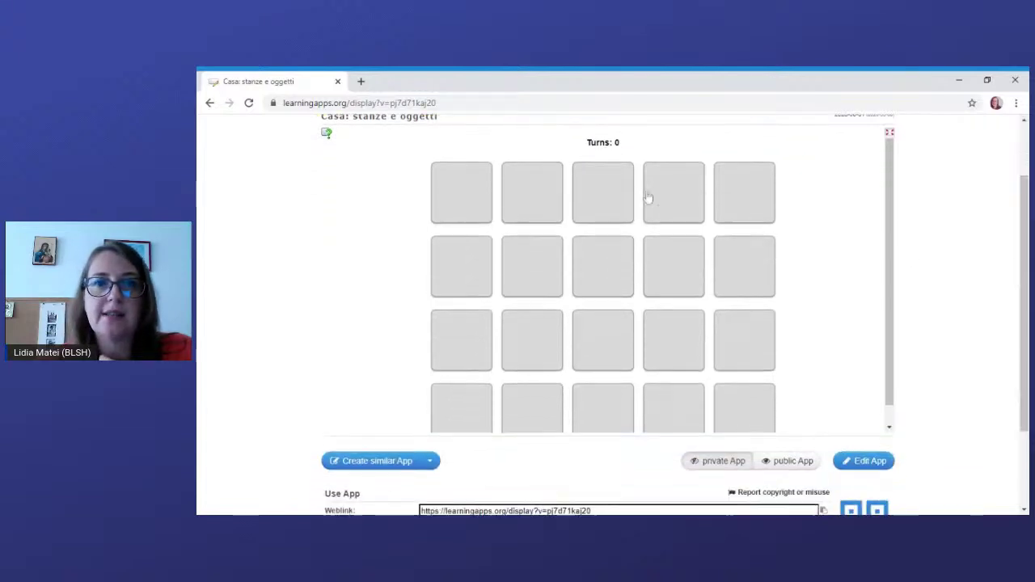
{"action": "left_click", "coordinate": [485, 212]}
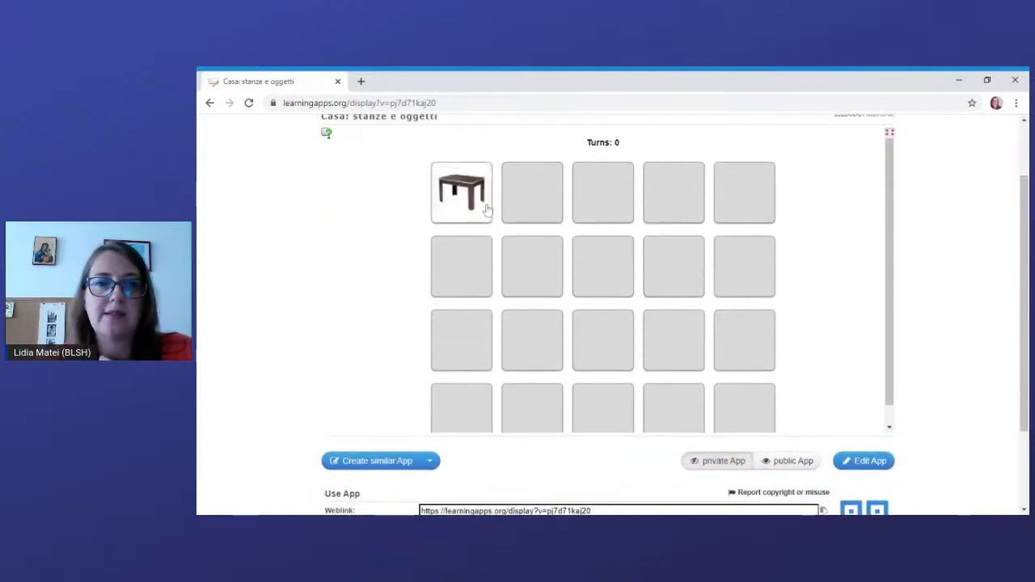
{"action": "left_click", "coordinate": [537, 203]}
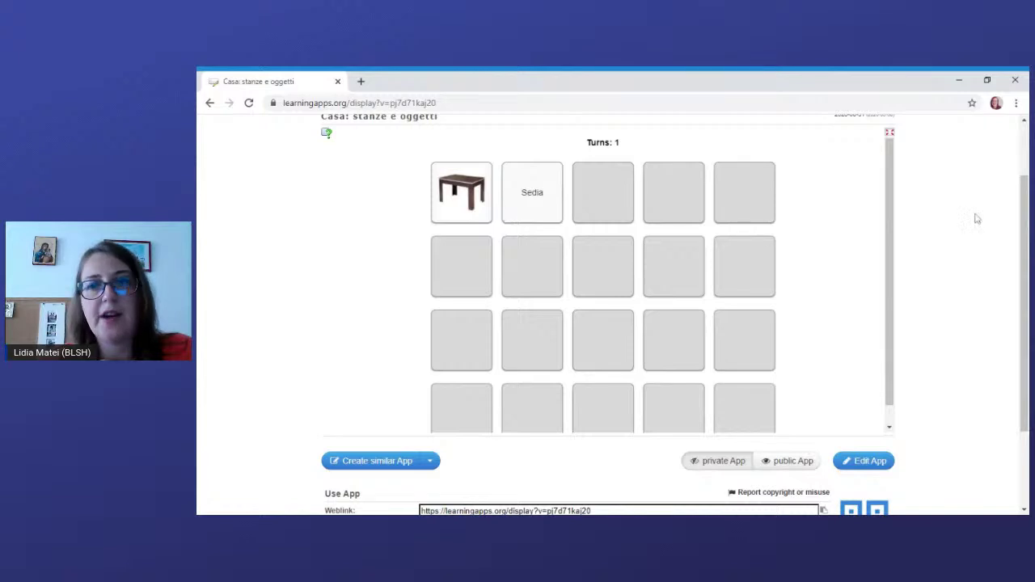
Start a similar app from Casa: stanze e oggetti and set its title to Ufficio
{"action": "left_click_drag", "start_coordinate": [1023, 288], "coordinate": [1024, 361]}
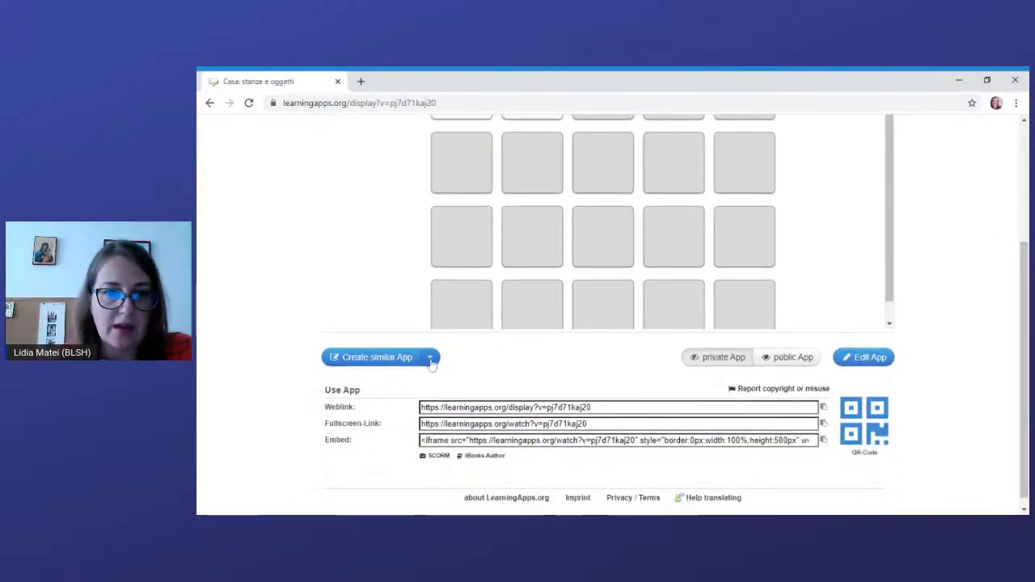
{"action": "left_click", "coordinate": [431, 358]}
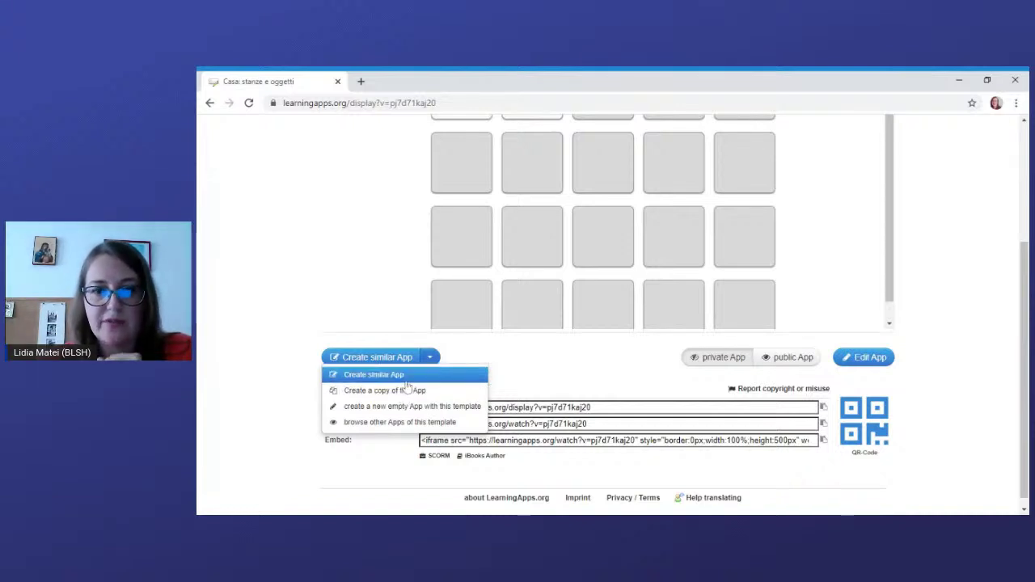
{"action": "left_click", "coordinate": [376, 374]}
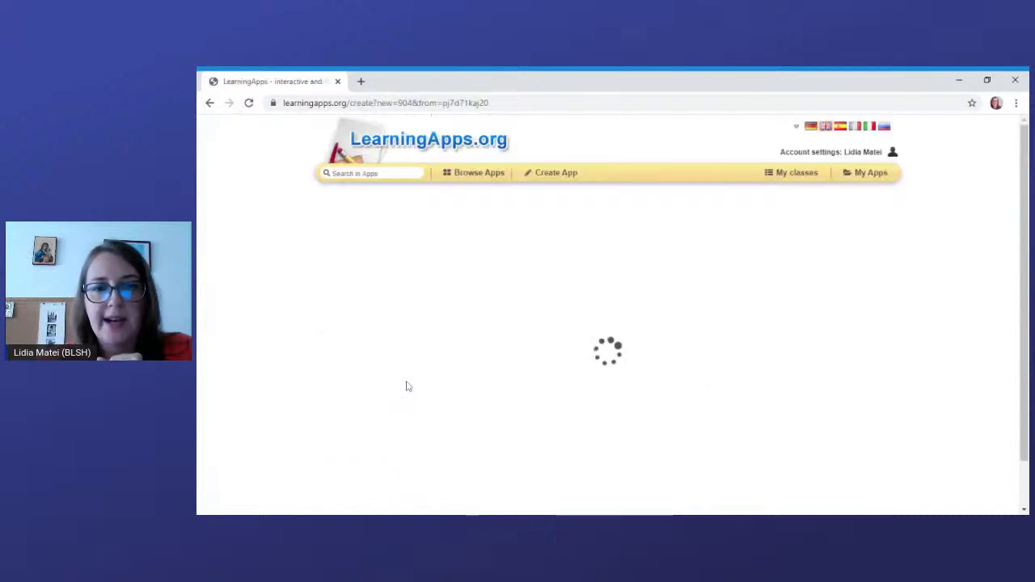
{"action": "left_click_drag", "start_coordinate": [1021, 144], "coordinate": [1015, 179]}
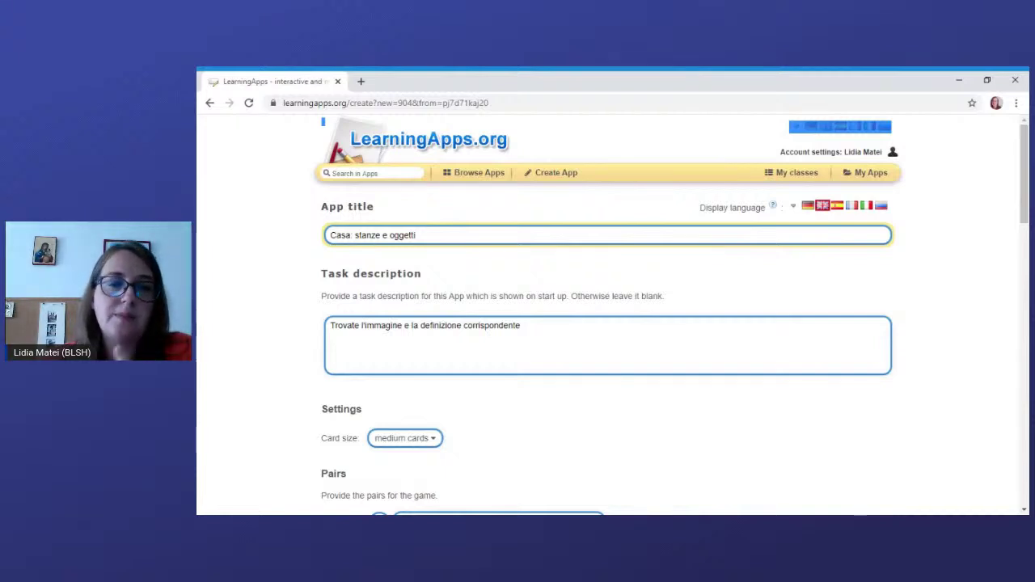
{"action": "left_click_drag", "start_coordinate": [414, 234], "coordinate": [330, 235]}
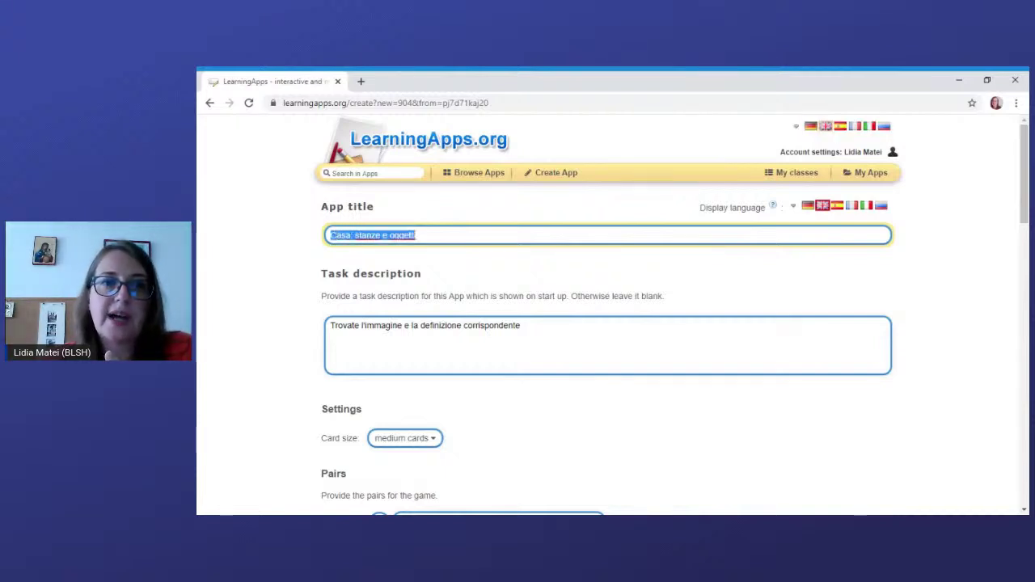
{"action": "type", "text": "U"}
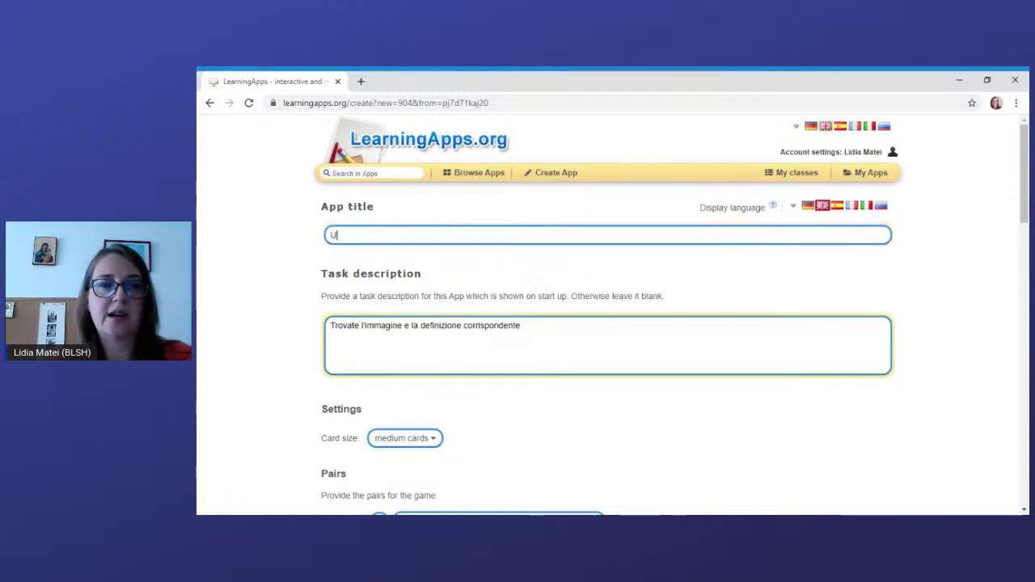
{"action": "type", "text": "fficio"}
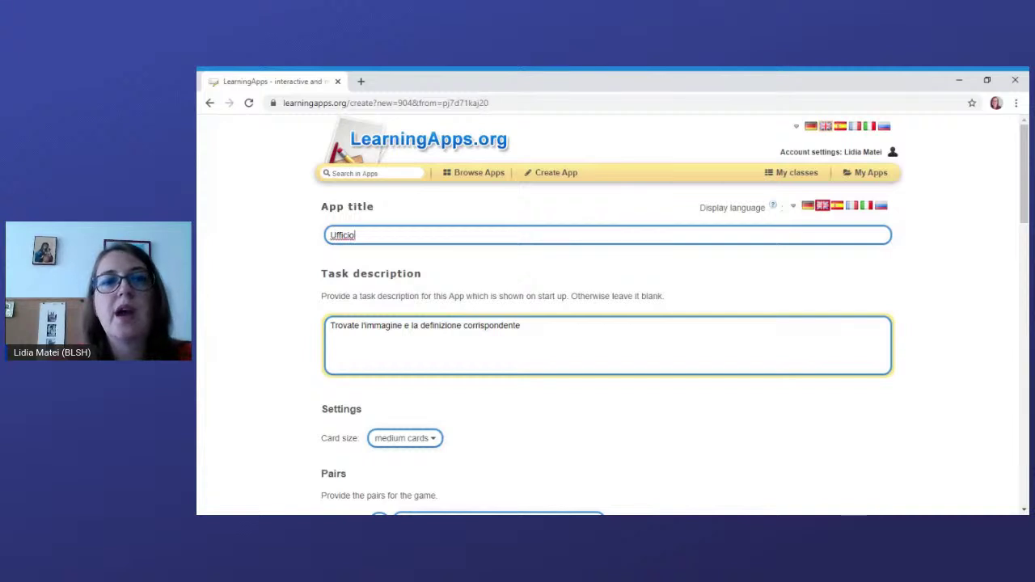
Examine the Ufficio form's task description, its word and image pairs, the image source choices for pair 1 and the feedback settings
{"action": "scroll", "coordinate": [606, 324], "scroll_direction": "down", "scroll_amount": 1}
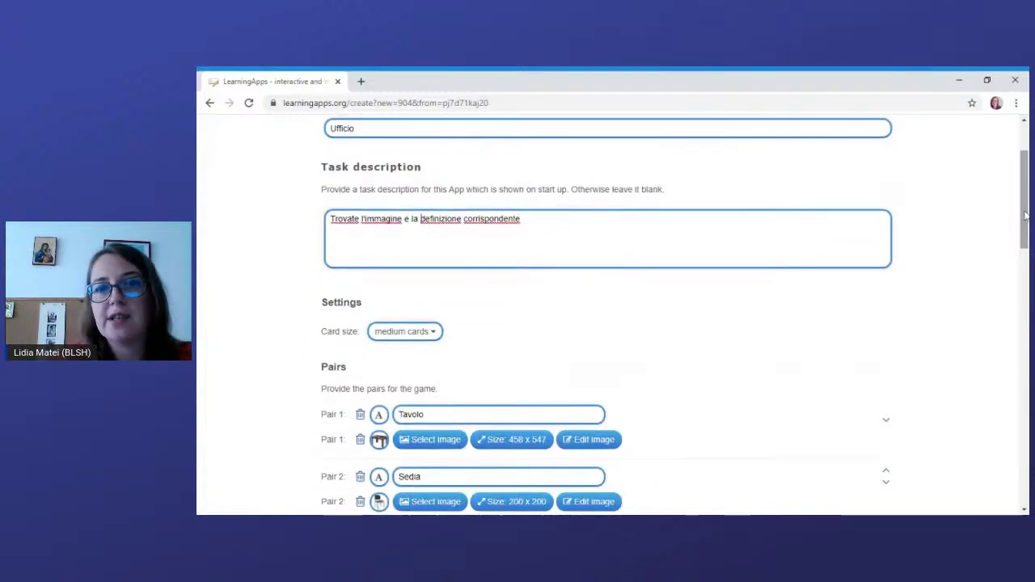
{"action": "left_click", "coordinate": [420, 219]}
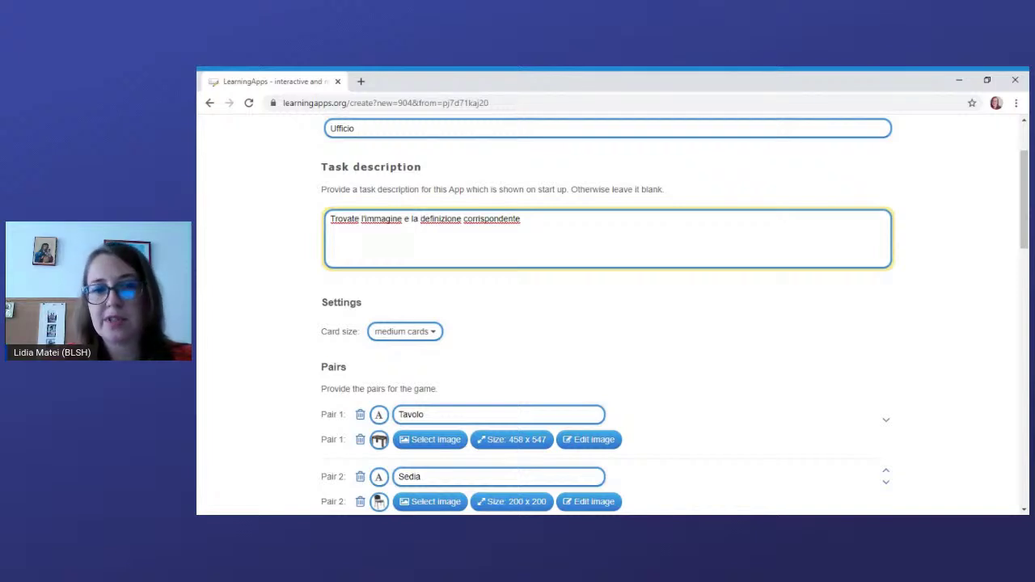
{"action": "scroll", "coordinate": [1000, 242], "scroll_direction": "down", "scroll_amount": 2}
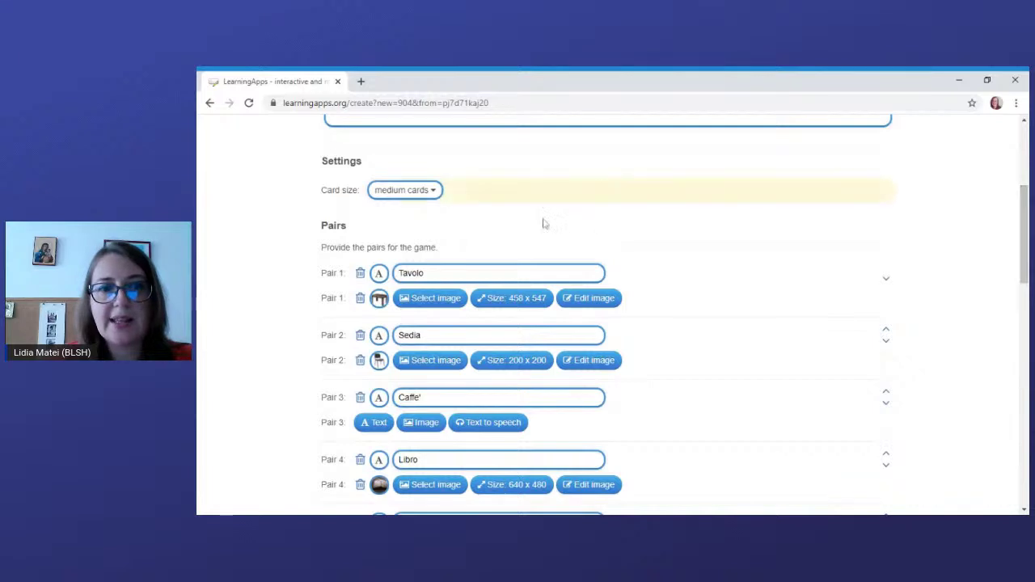
{"action": "left_click", "coordinate": [411, 273]}
{"action": "double_click", "coordinate": [411, 273]}
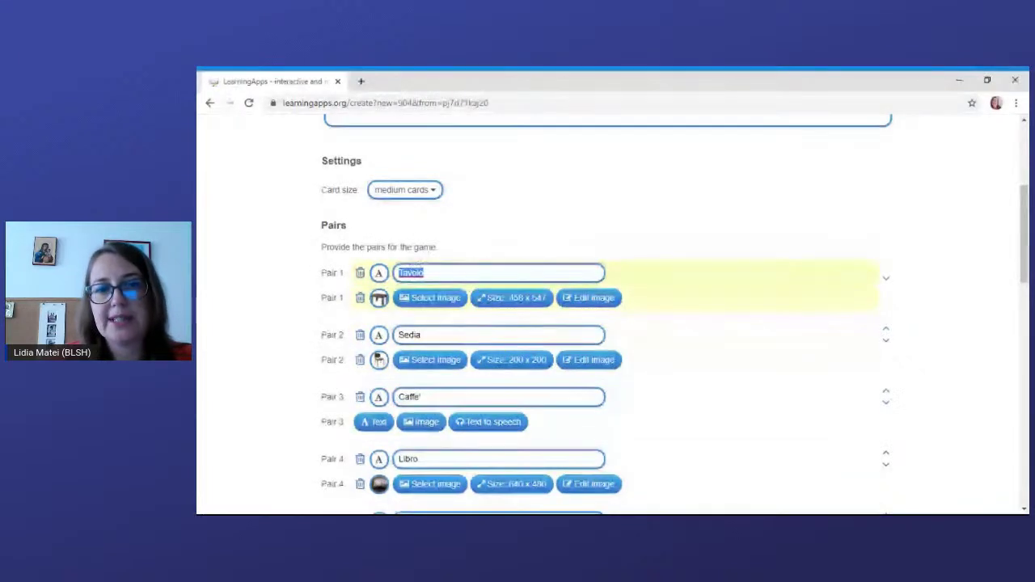
{"action": "left_click", "coordinate": [435, 298]}
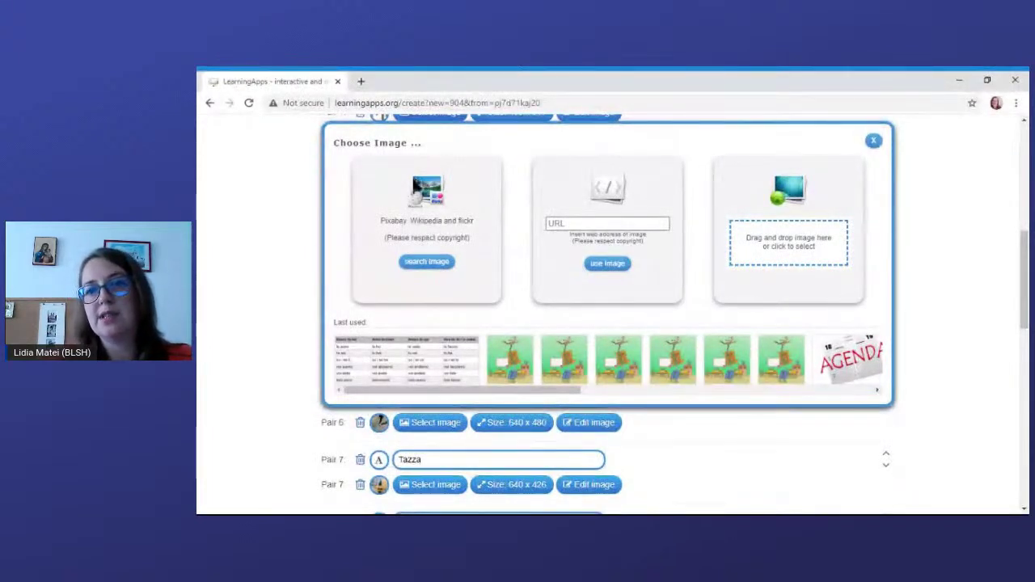
{"action": "left_click", "coordinate": [1000, 315]}
{"action": "scroll", "coordinate": [1007, 383], "scroll_direction": "down", "scroll_amount": 6}
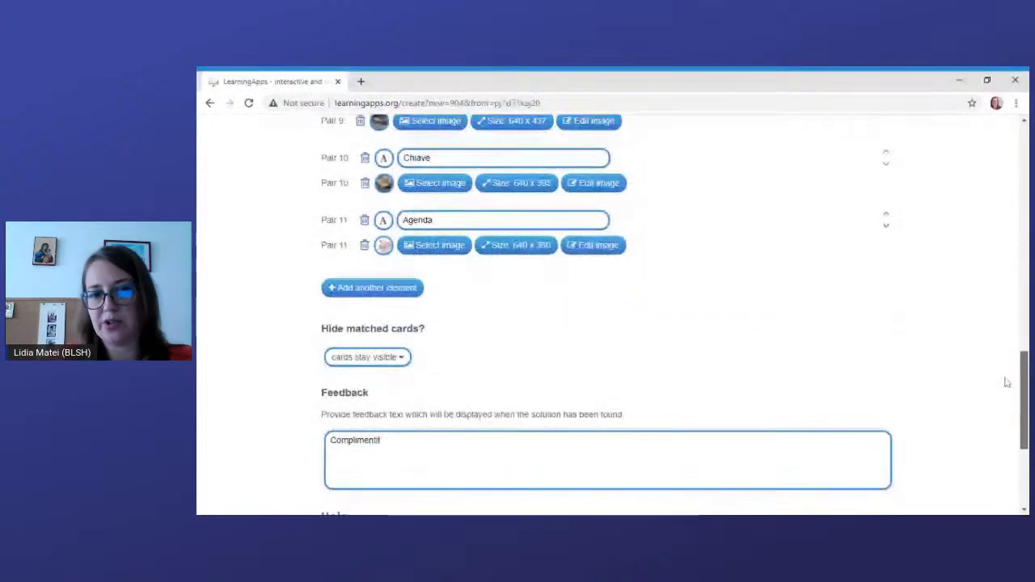
{"action": "scroll", "coordinate": [1007, 383], "scroll_direction": "up", "scroll_amount": 15}
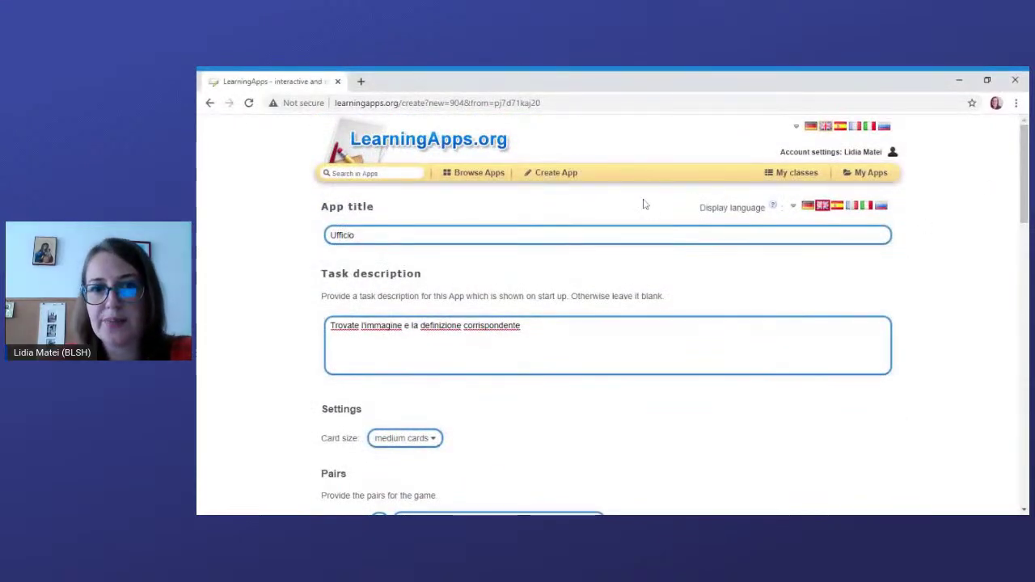
Browse the public apps in the Italian category, open Essere, avere, fare e andare all'indicativo and dismiss its task message
{"action": "left_click", "coordinate": [488, 179]}
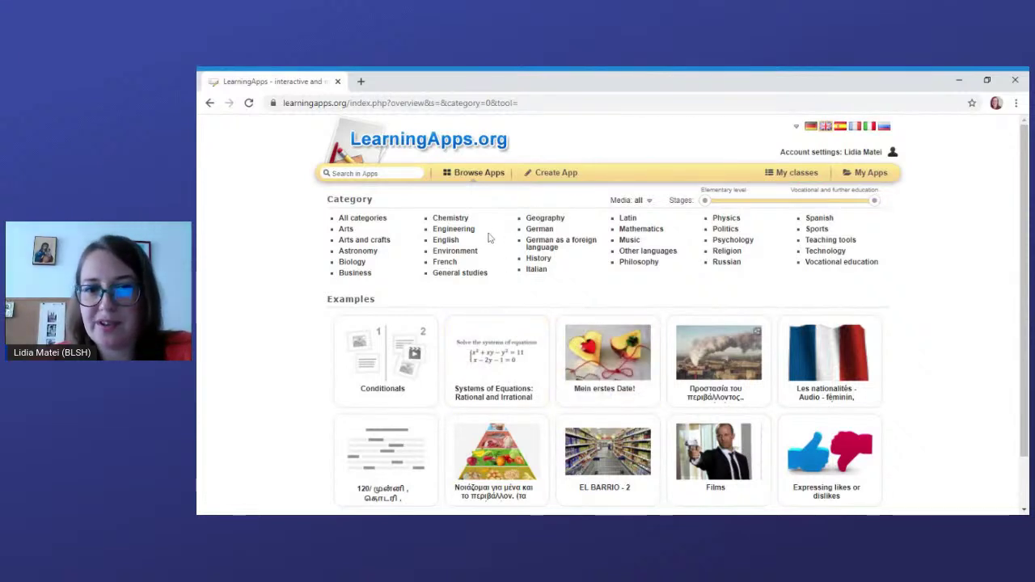
{"action": "left_click", "coordinate": [539, 271]}
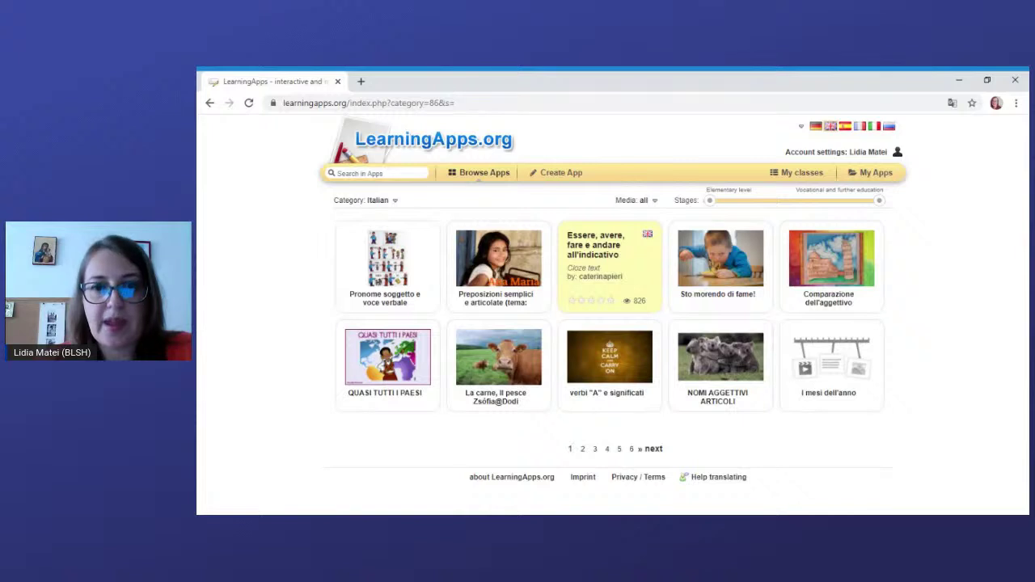
{"action": "left_click", "coordinate": [643, 273]}
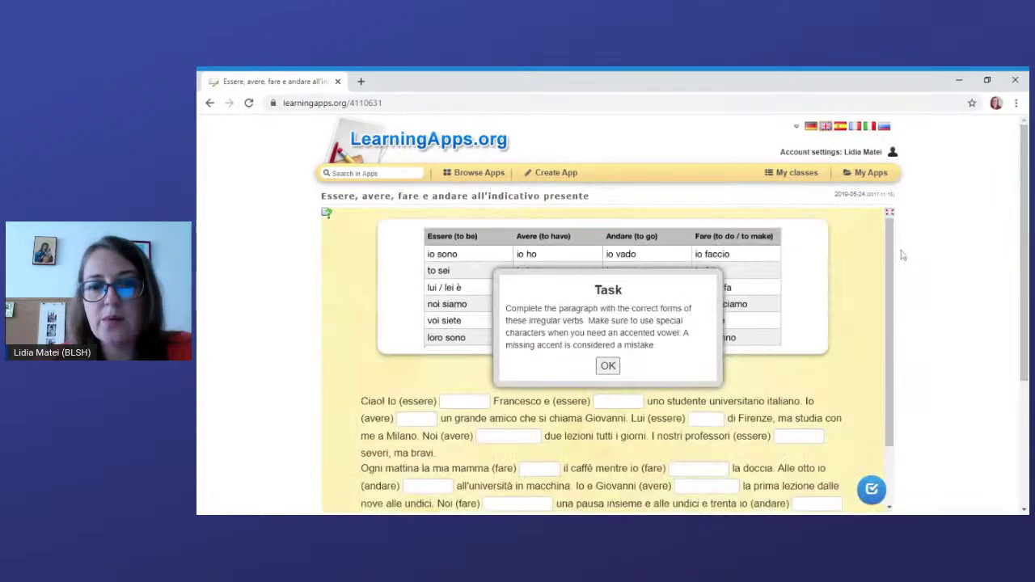
{"action": "left_click", "coordinate": [606, 367]}
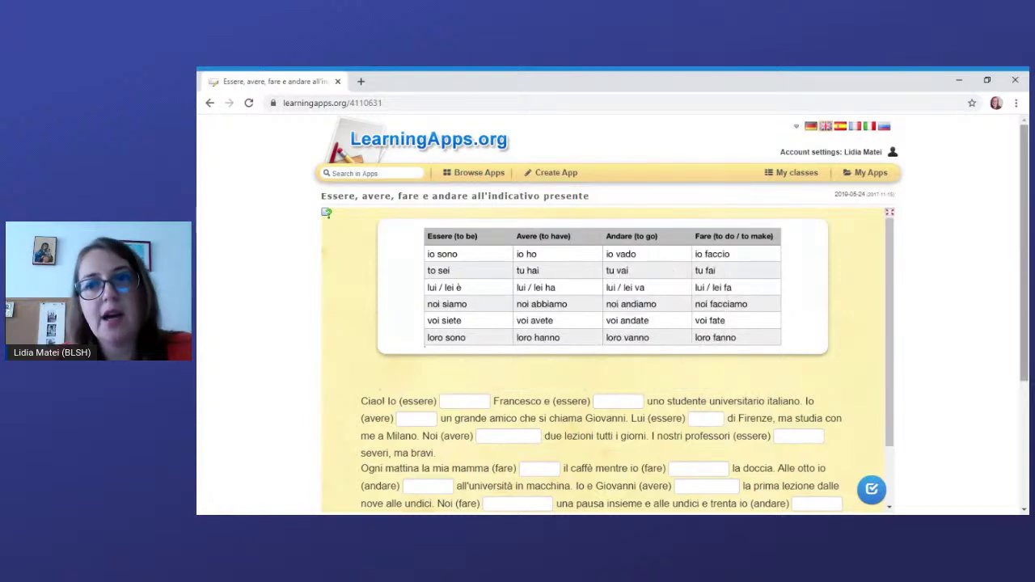
Create a copy of the Essere, avere, fare e andare app and go to the personal app collection
{"action": "scroll", "coordinate": [338, 400], "scroll_direction": "down", "scroll_amount": 3}
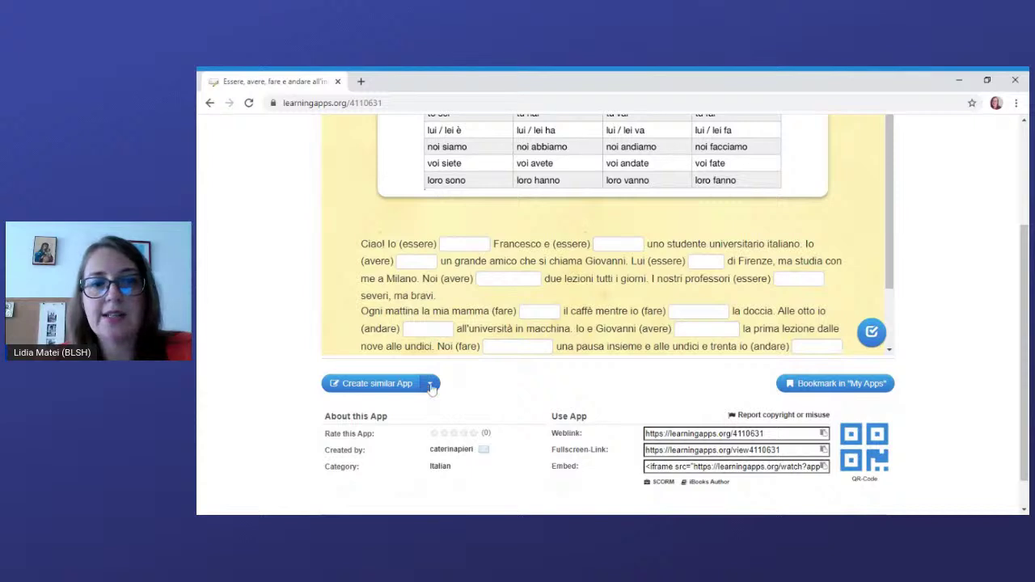
{"action": "left_click", "coordinate": [431, 385]}
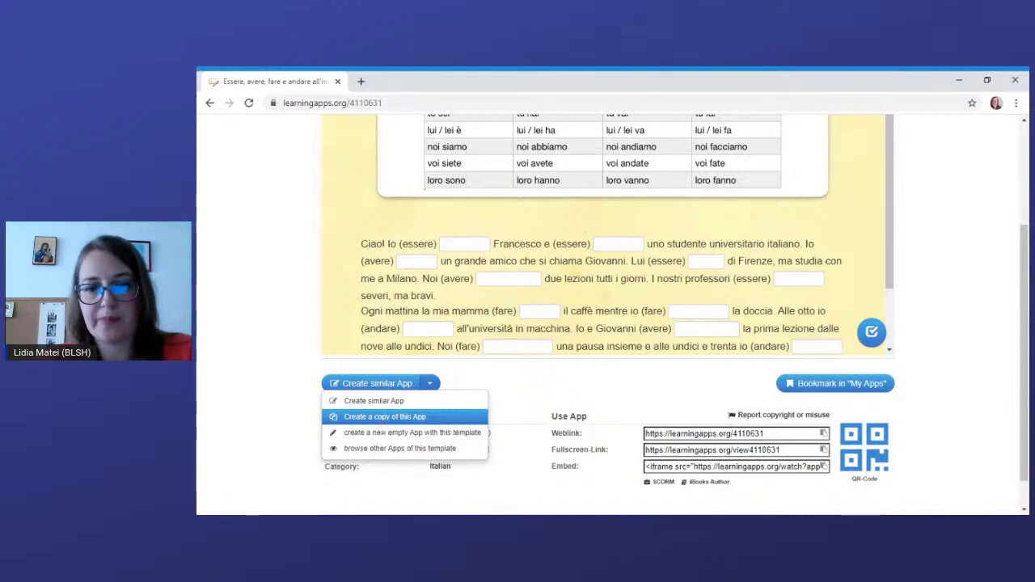
{"action": "left_click", "coordinate": [380, 417]}
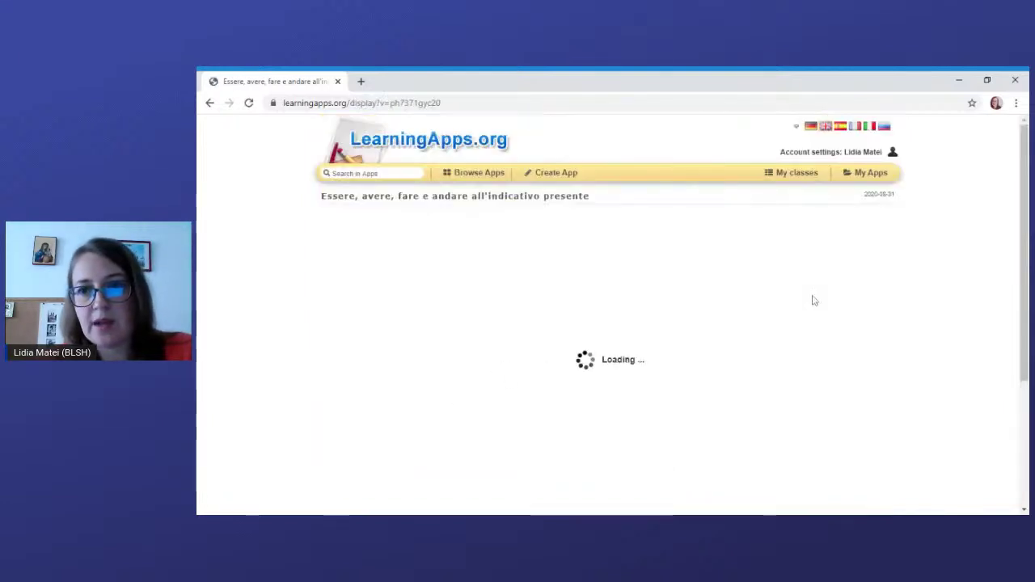
{"action": "left_click", "coordinate": [879, 177]}
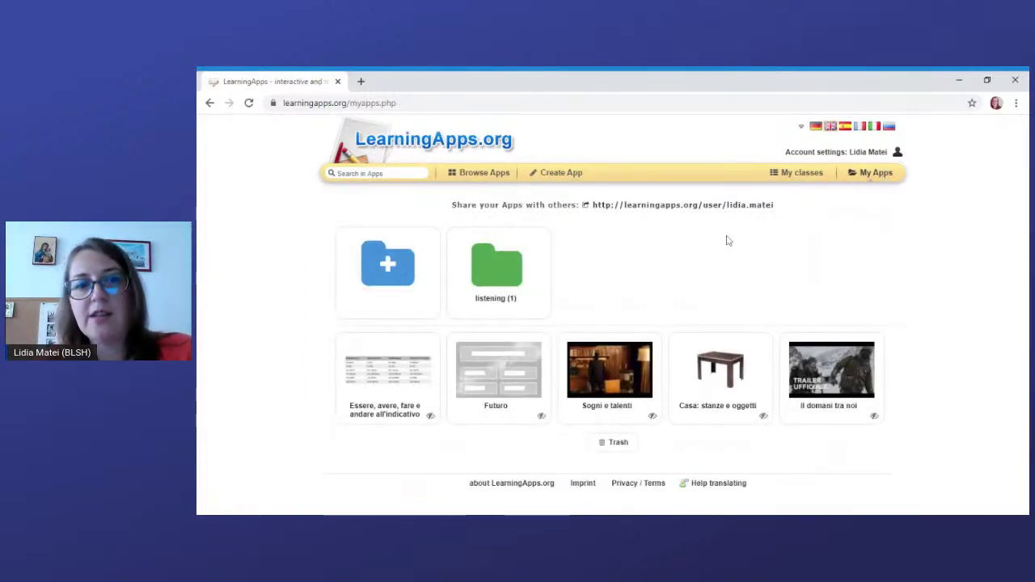
Open the copied Essere, avere, fare e andare app from the collection and start a similar app from it
{"action": "mouse_move", "coordinate": [399, 371]}
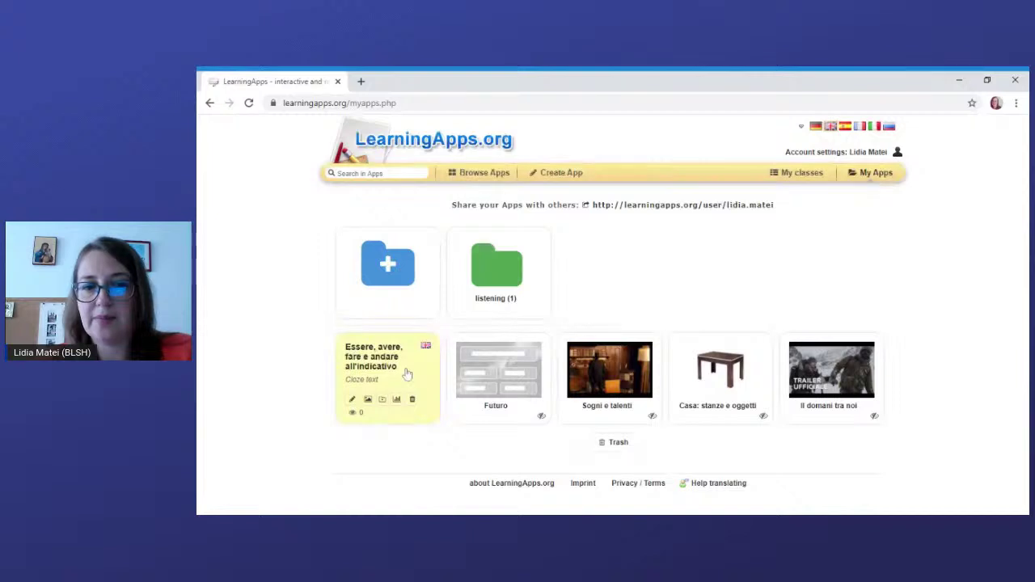
{"action": "left_click", "coordinate": [407, 374]}
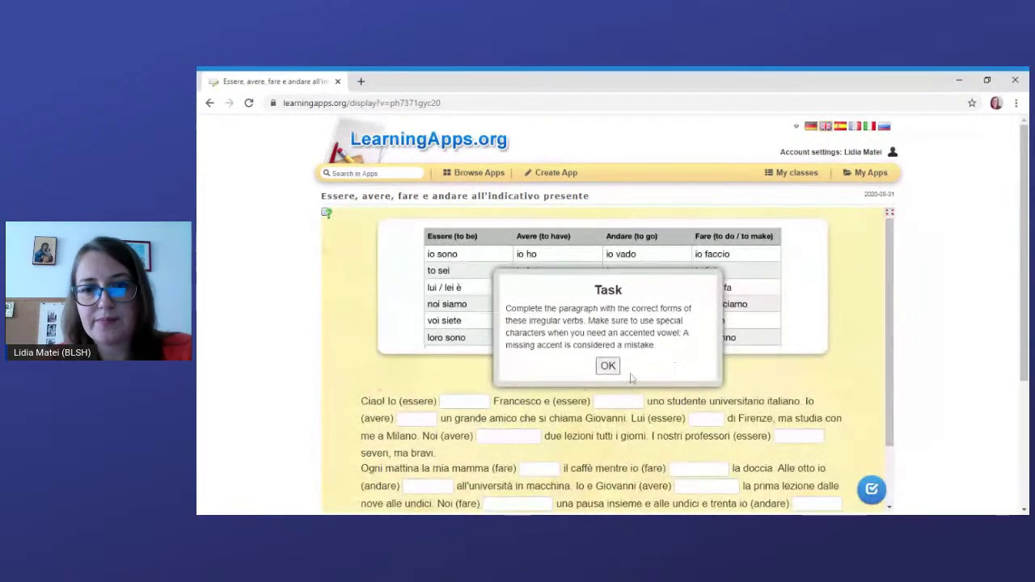
{"action": "left_click", "coordinate": [610, 368]}
{"action": "scroll", "coordinate": [457, 354], "scroll_direction": "down", "scroll_amount": 3}
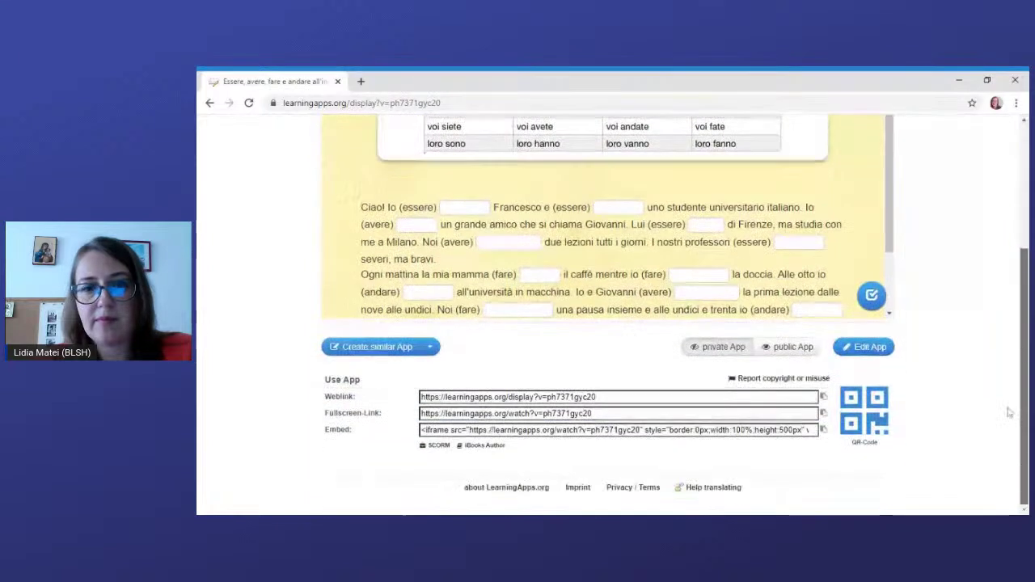
{"action": "left_click", "coordinate": [436, 347]}
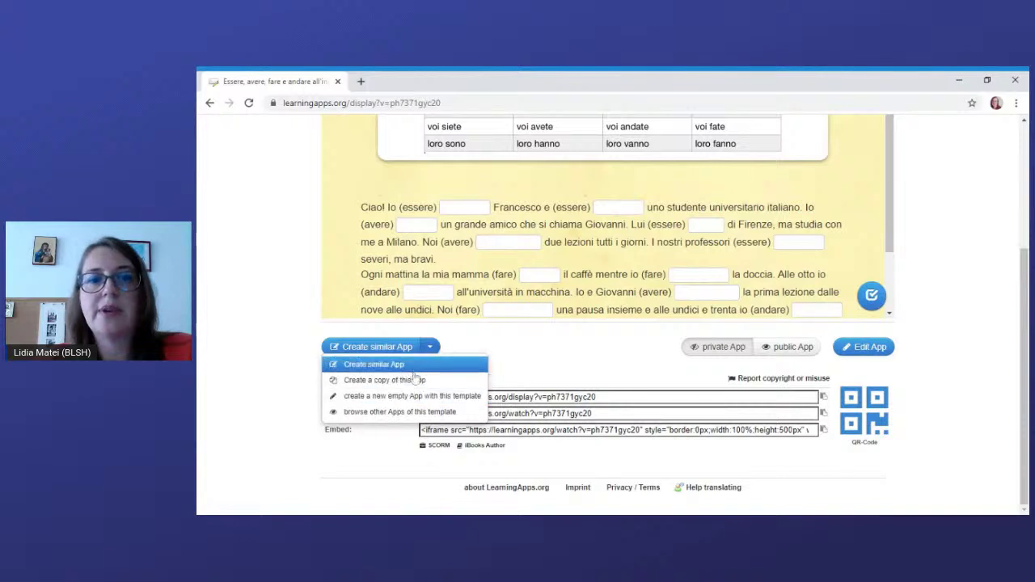
{"action": "left_click", "coordinate": [415, 369]}
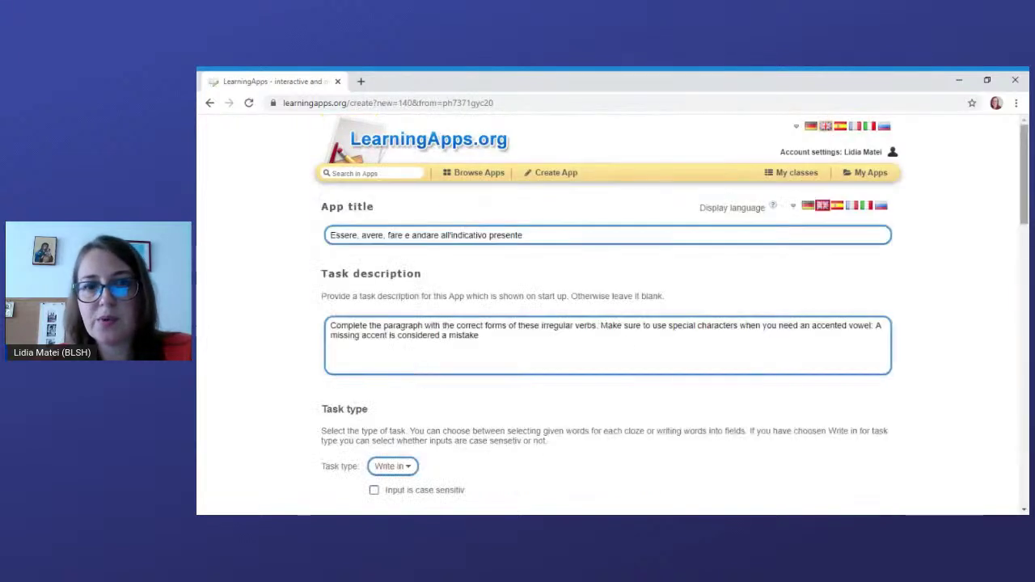
Review the similar app's task description, cloze text and feedback settings, preview it and save the app
{"action": "scroll", "coordinate": [399, 146], "scroll_direction": "down", "scroll_amount": 1}
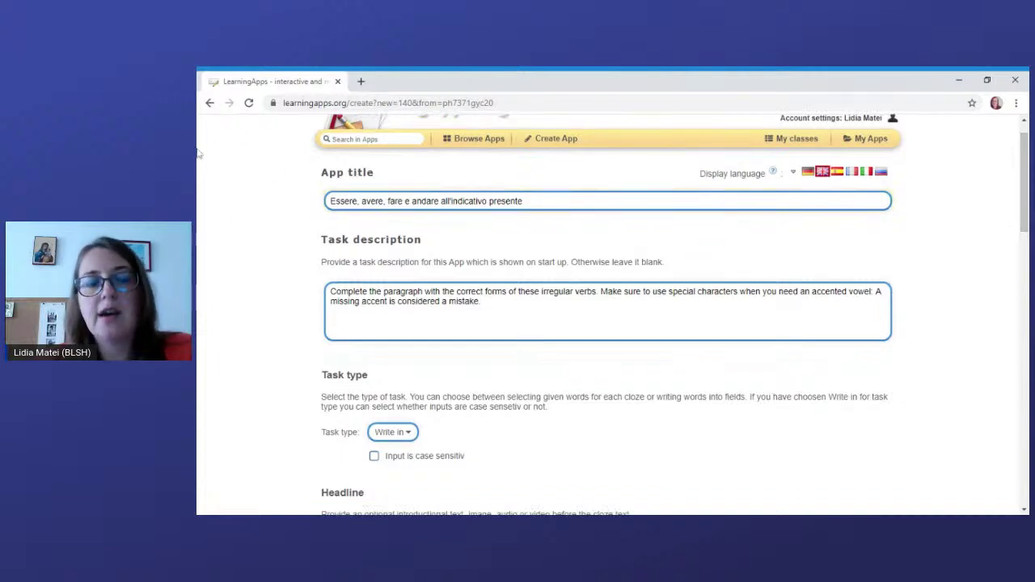
{"action": "left_click", "coordinate": [571, 324]}
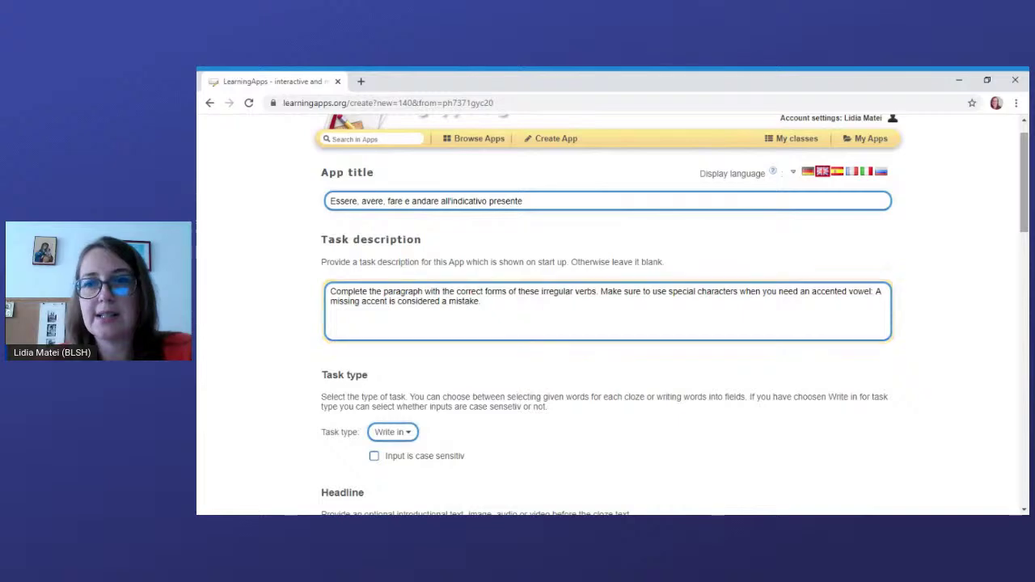
{"action": "left_click_drag", "start_coordinate": [1025, 205], "coordinate": [1025, 263]}
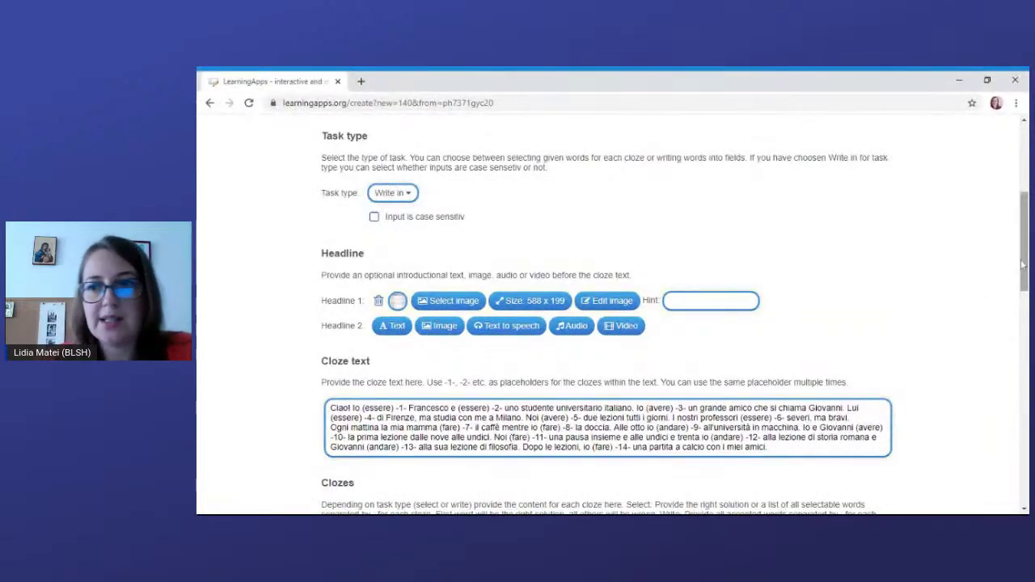
{"action": "left_click_drag", "start_coordinate": [1028, 265], "coordinate": [1001, 453]}
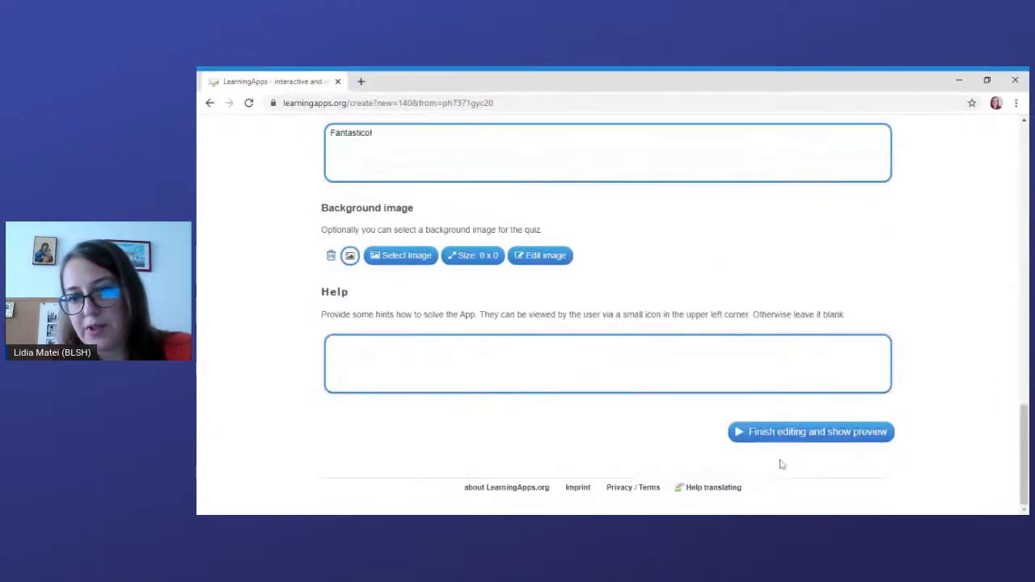
{"action": "left_click", "coordinate": [790, 438]}
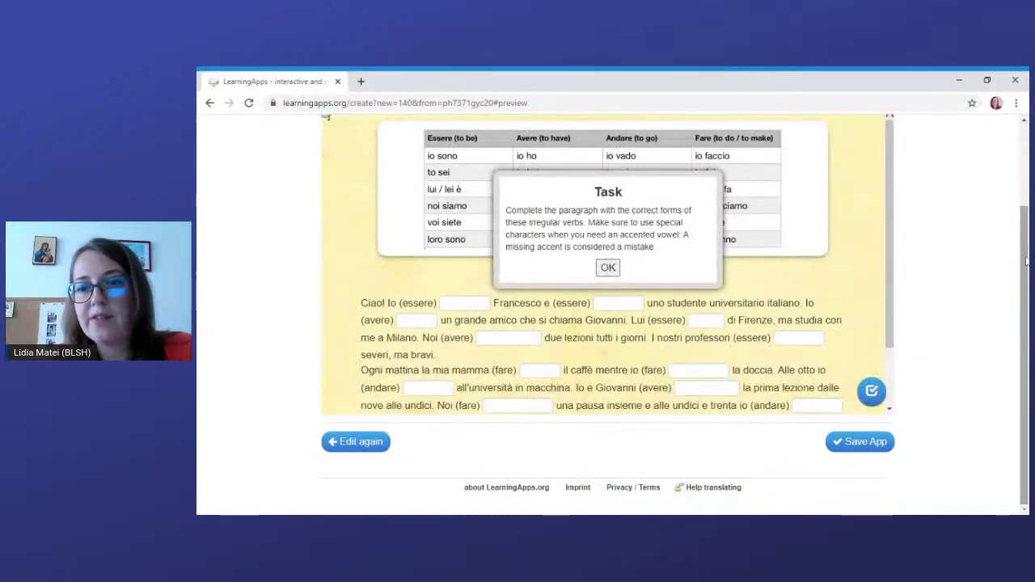
{"action": "left_click", "coordinate": [872, 451]}
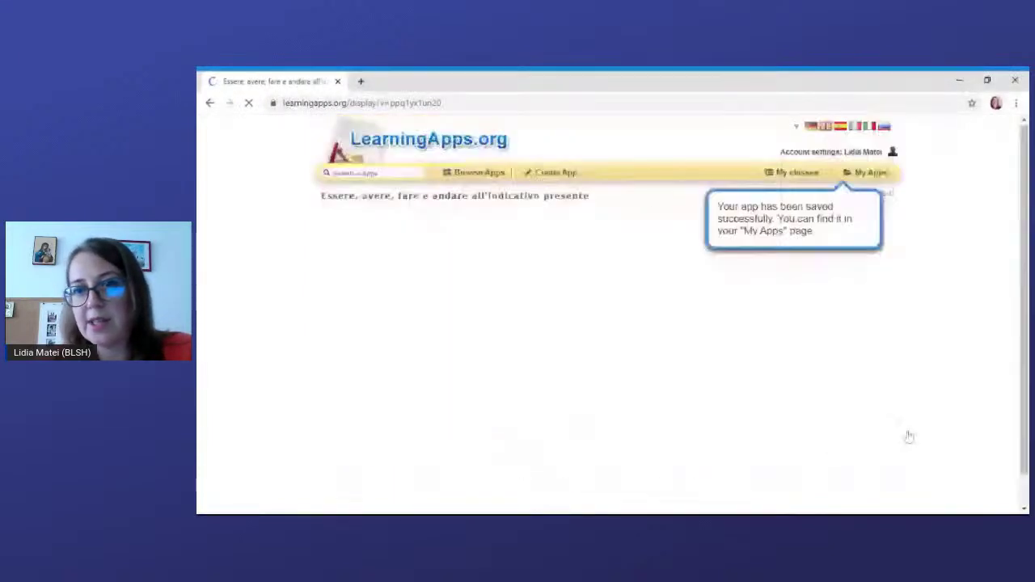
Open the first Essere, avere, fare e andare app from the personal collection and select its weblink
{"action": "left_click", "coordinate": [858, 175]}
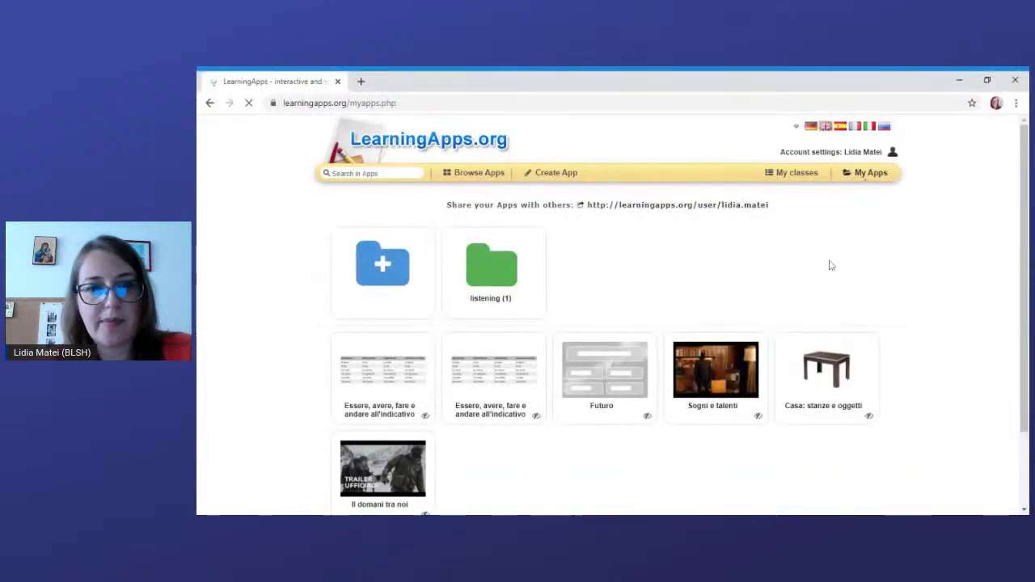
{"action": "scroll", "coordinate": [399, 272], "scroll_direction": "down", "scroll_amount": 2}
{"action": "left_click", "coordinate": [399, 271]}
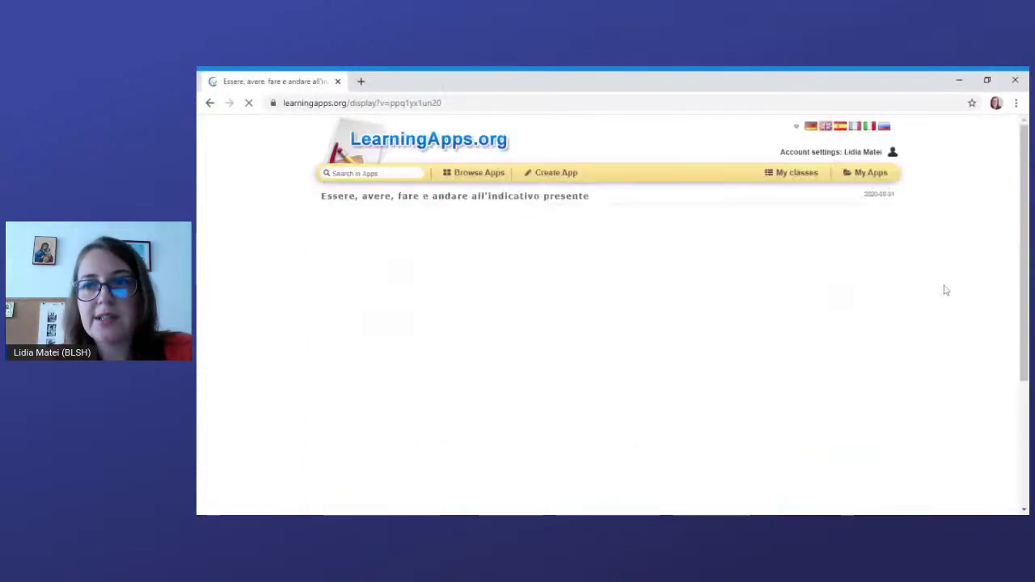
{"action": "scroll", "coordinate": [1017, 407], "scroll_direction": "down", "scroll_amount": 5}
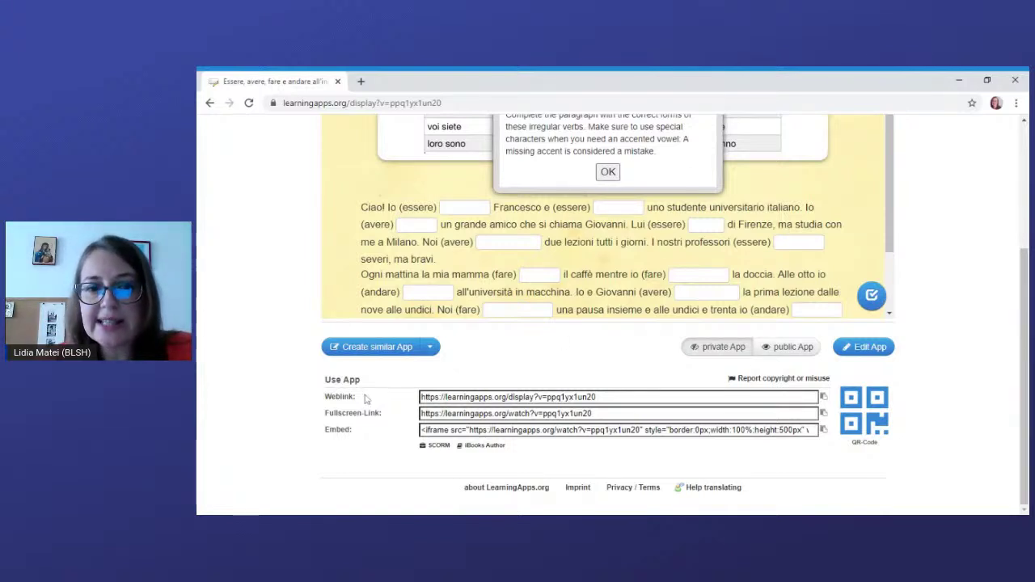
{"action": "left_click", "coordinate": [508, 397]}
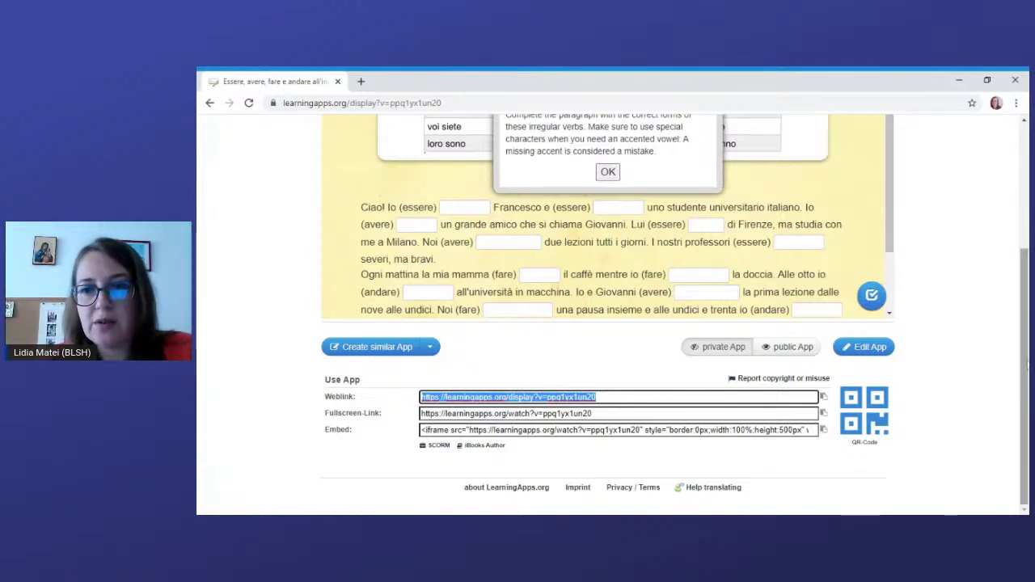
Open the template gallery for creating a new app and look through the available exercise templates
{"action": "left_click_drag", "start_coordinate": [1025, 361], "coordinate": [1025, 239]}
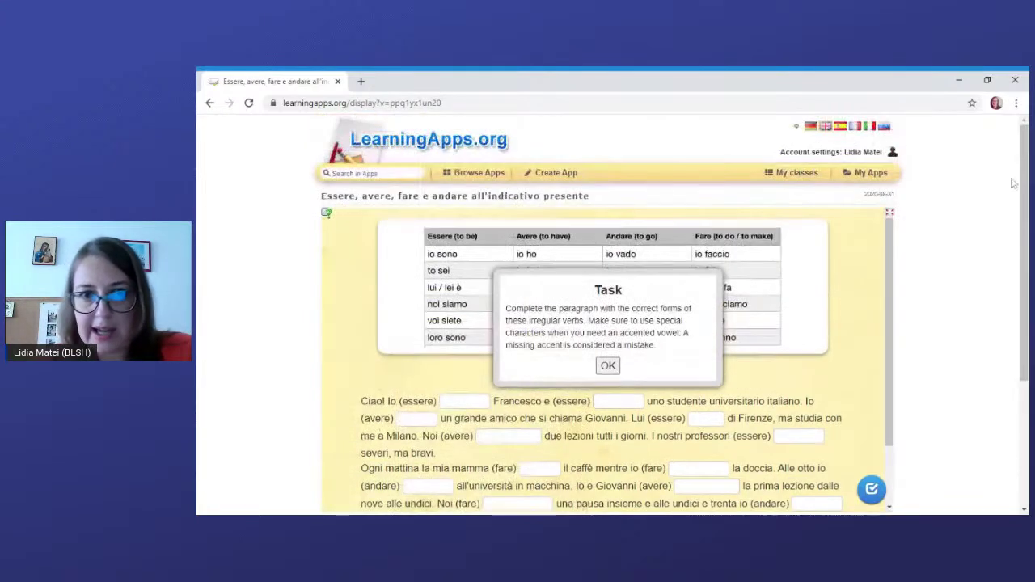
{"action": "left_click", "coordinate": [542, 180]}
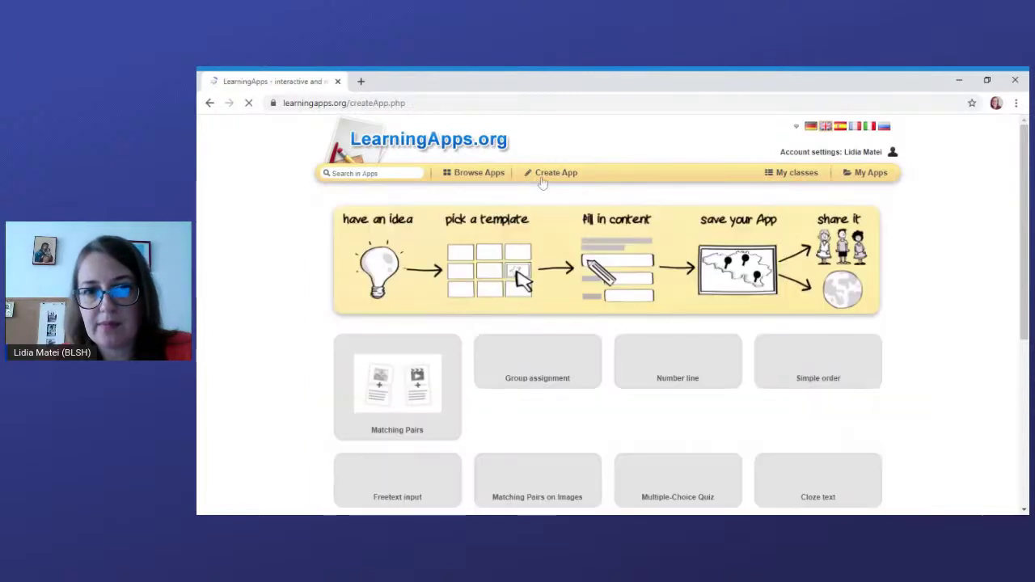
{"action": "scroll", "coordinate": [711, 252], "scroll_direction": "down", "scroll_amount": 1}
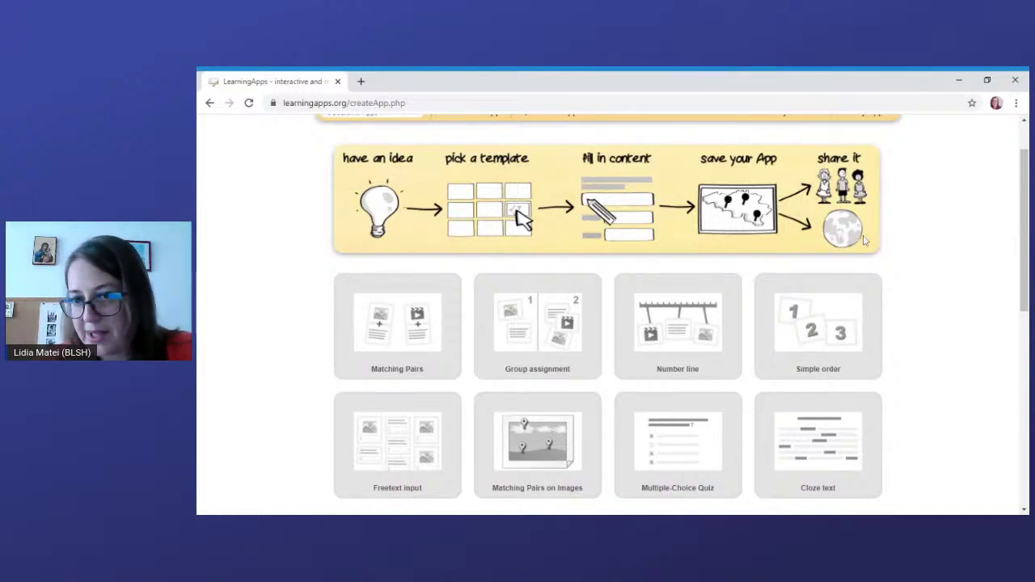
{"action": "scroll", "coordinate": [1023, 243], "scroll_direction": "down", "scroll_amount": 3}
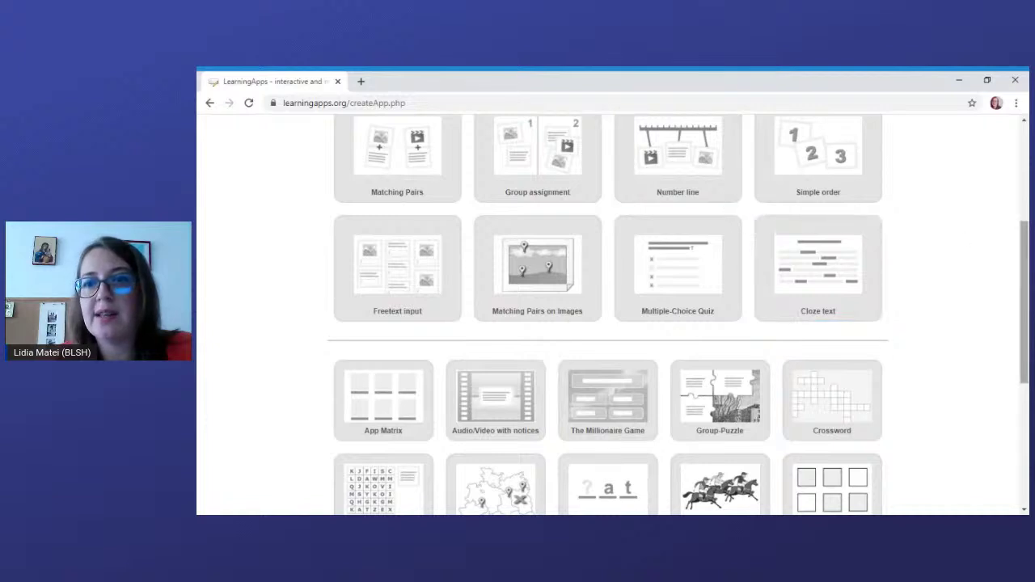
{"action": "scroll", "coordinate": [841, 226], "scroll_direction": "down", "scroll_amount": 2}
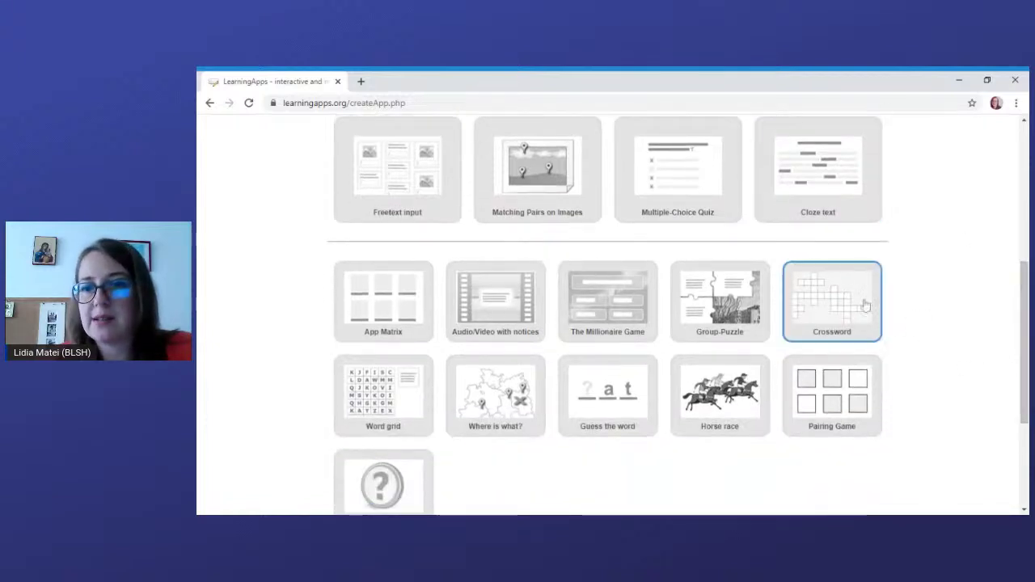
{"action": "scroll", "coordinate": [801, 320], "scroll_direction": "down", "scroll_amount": 1}
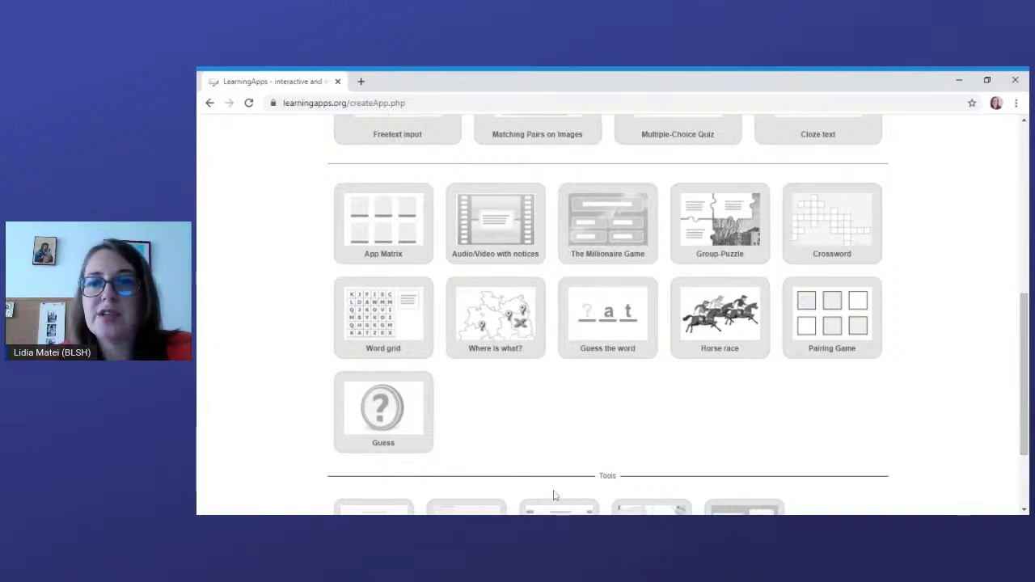
View the Pairing Game template's example, dismiss its task message and look over the tools below the templates
{"action": "left_click", "coordinate": [843, 301]}
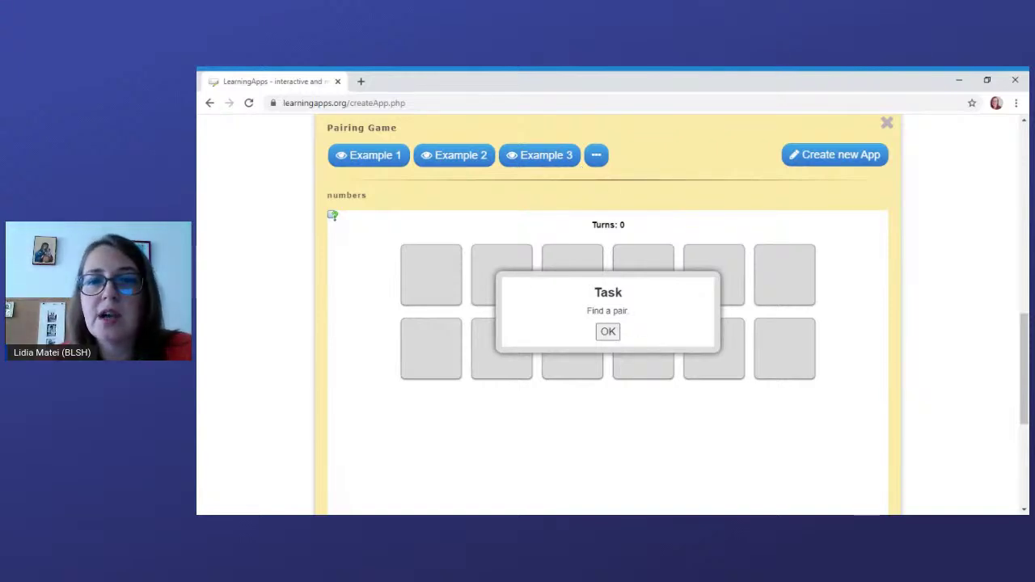
{"action": "left_click", "coordinate": [608, 331]}
{"action": "left_click_drag", "start_coordinate": [1024, 345], "coordinate": [1025, 425]}
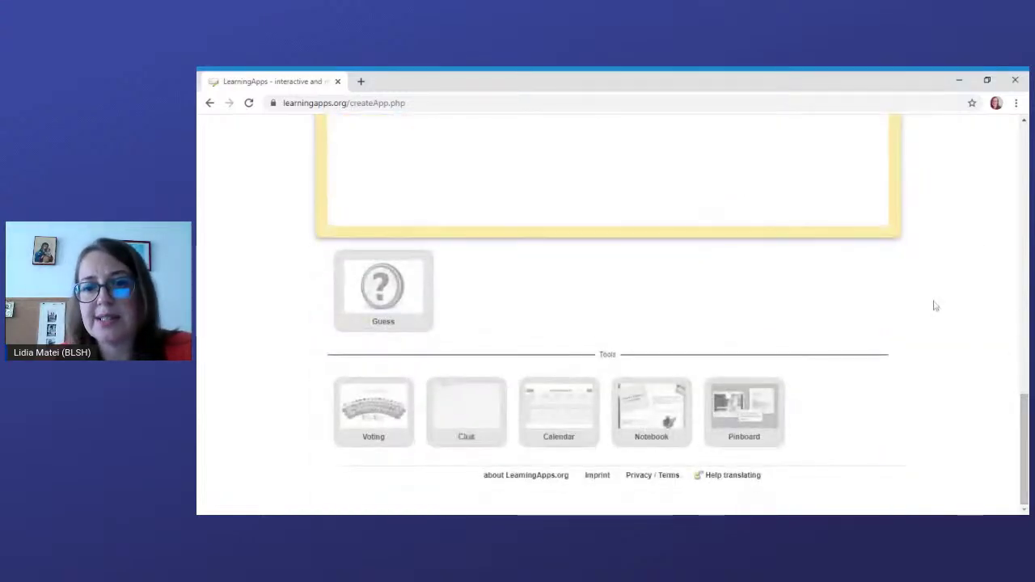
{"action": "left_click_drag", "start_coordinate": [1025, 446], "coordinate": [1025, 183]}
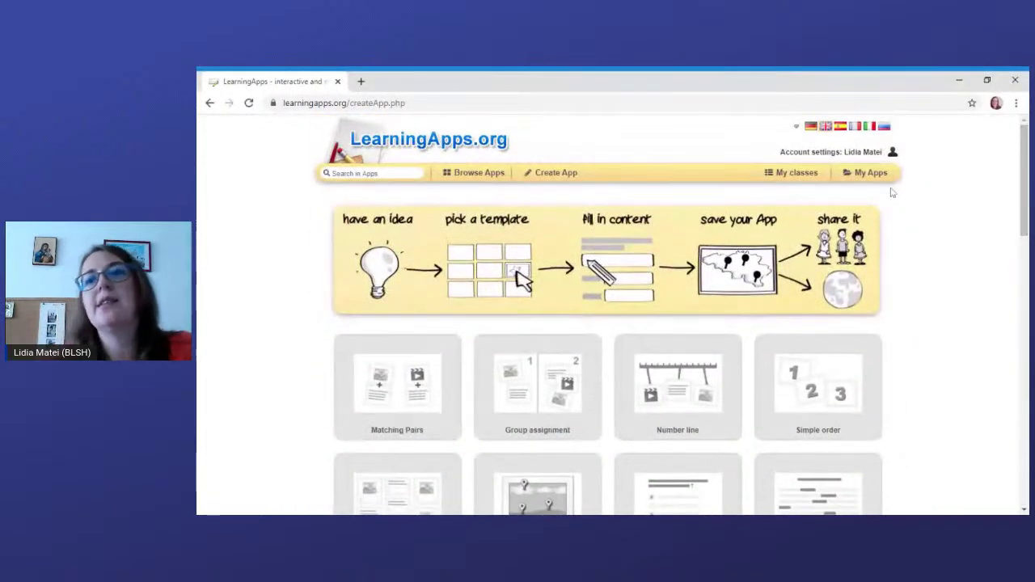
Go to the personal app collection and try to create a new folder without entering a name
{"action": "left_click", "coordinate": [864, 180]}
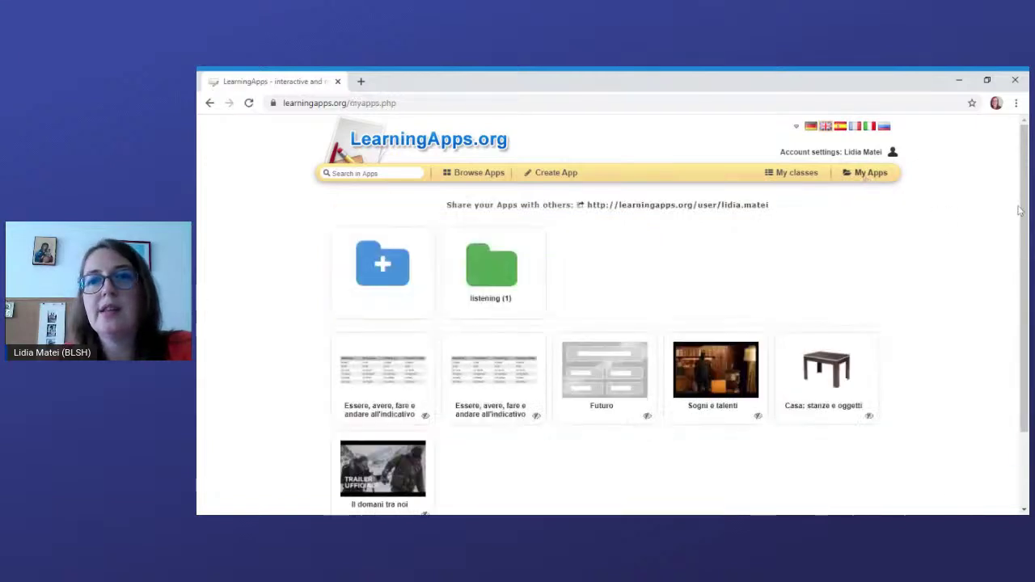
{"action": "scroll", "coordinate": [864, 181], "scroll_direction": "down", "scroll_amount": 1}
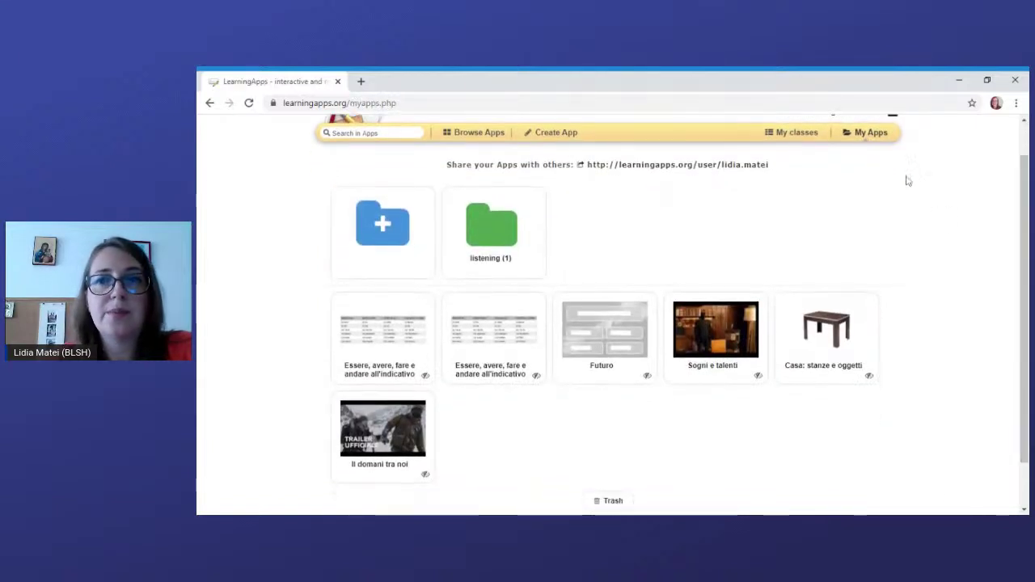
{"action": "left_click", "coordinate": [385, 230]}
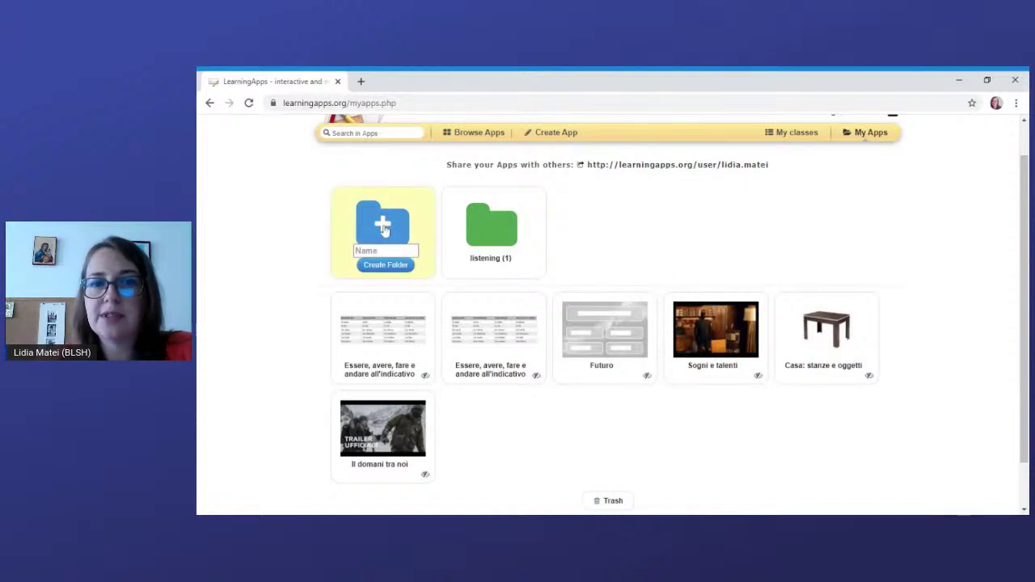
{"action": "left_click", "coordinate": [380, 265]}
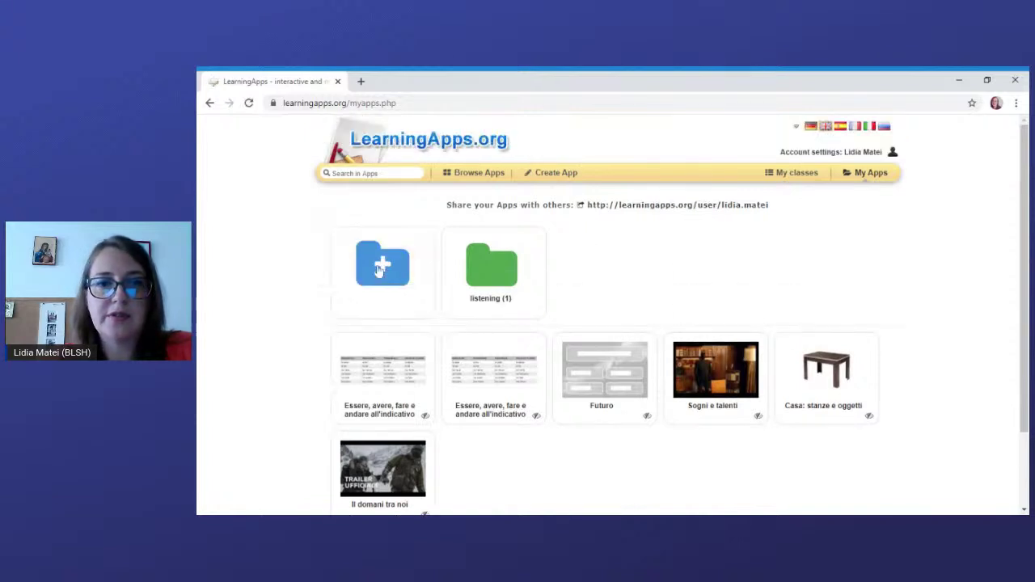
Examine the apps in the personal collection and the management options of Casa: stanze e oggetti
{"action": "scroll", "coordinate": [623, 297], "scroll_direction": "down", "scroll_amount": 1}
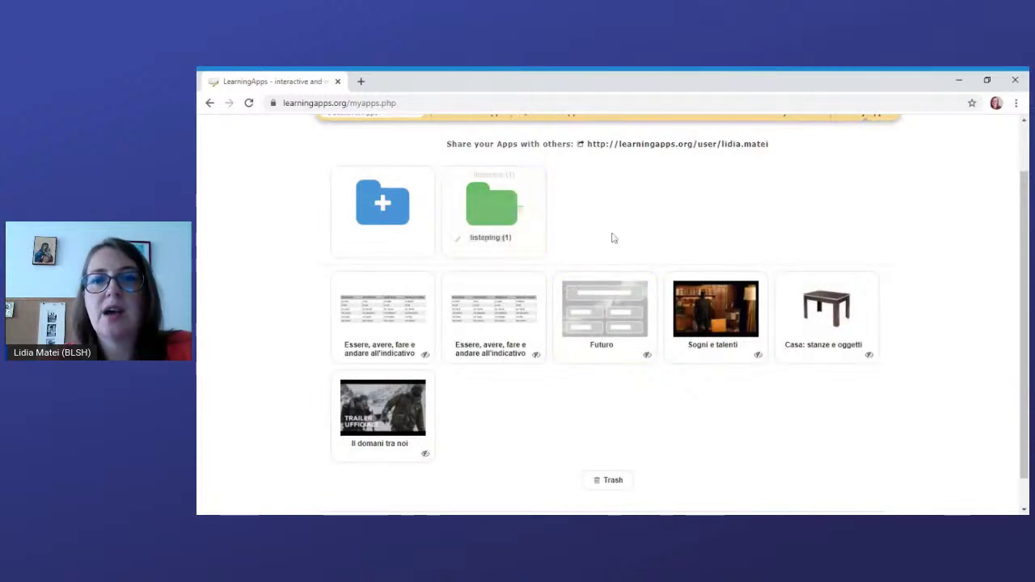
{"action": "mouse_move", "coordinate": [850, 335]}
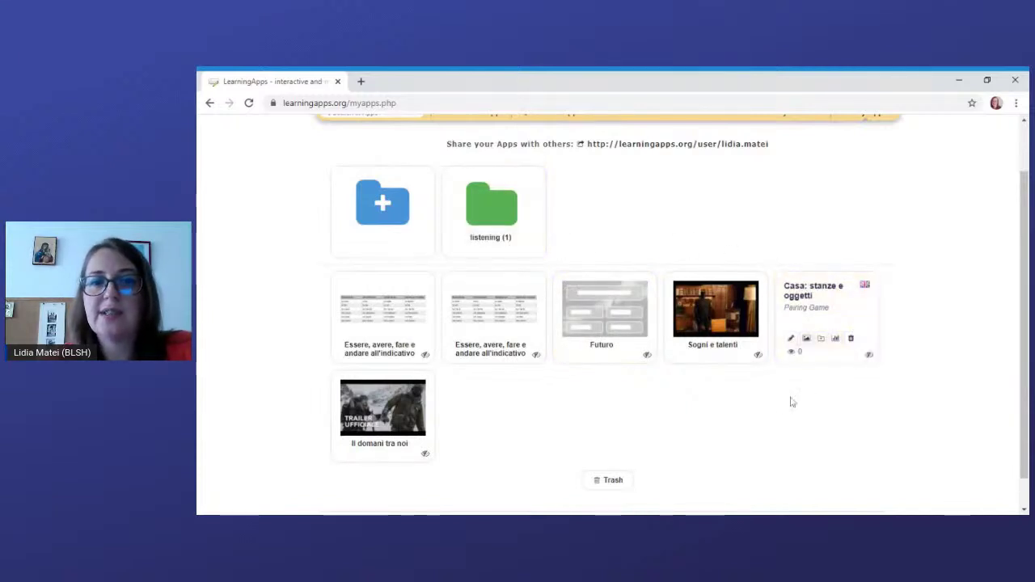
{"action": "mouse_move", "coordinate": [457, 303]}
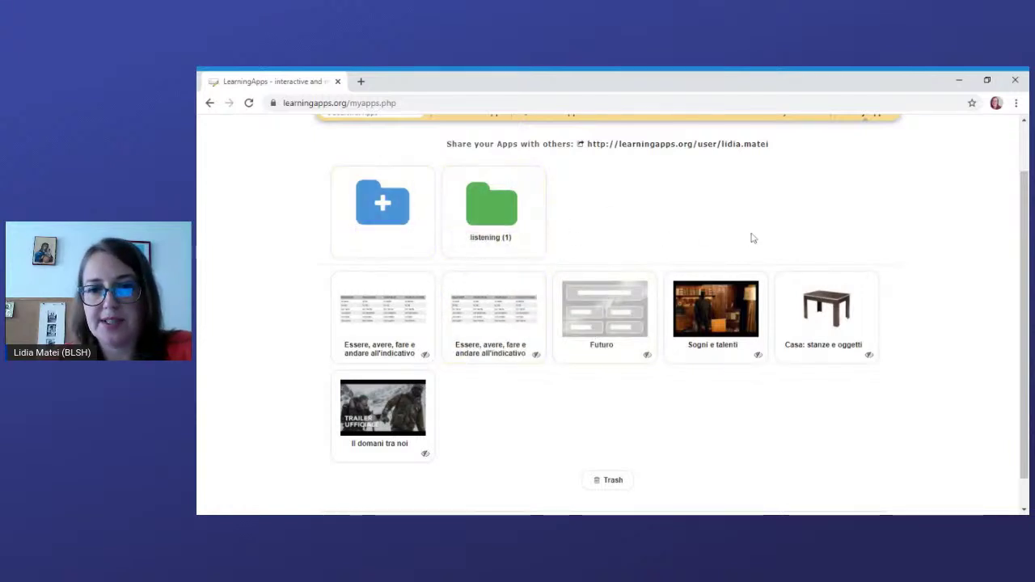
{"action": "scroll", "coordinate": [1007, 349], "scroll_direction": "up", "scroll_amount": 1}
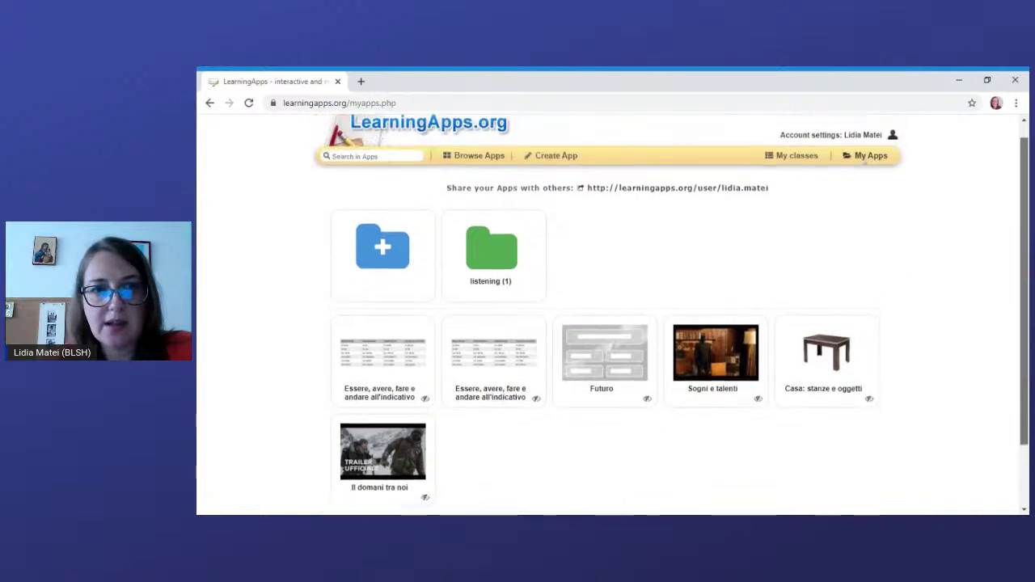
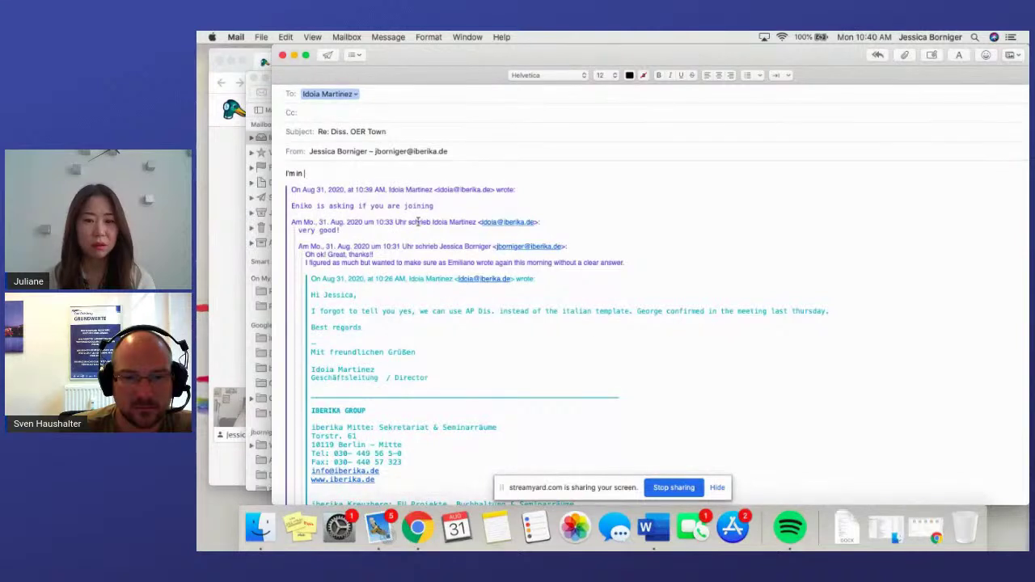
In Mail, complete the reply so that it reads "I'm in and backstage - ready to join whenever!"
{"action": "type", "text": "ckstage - ready to join"}
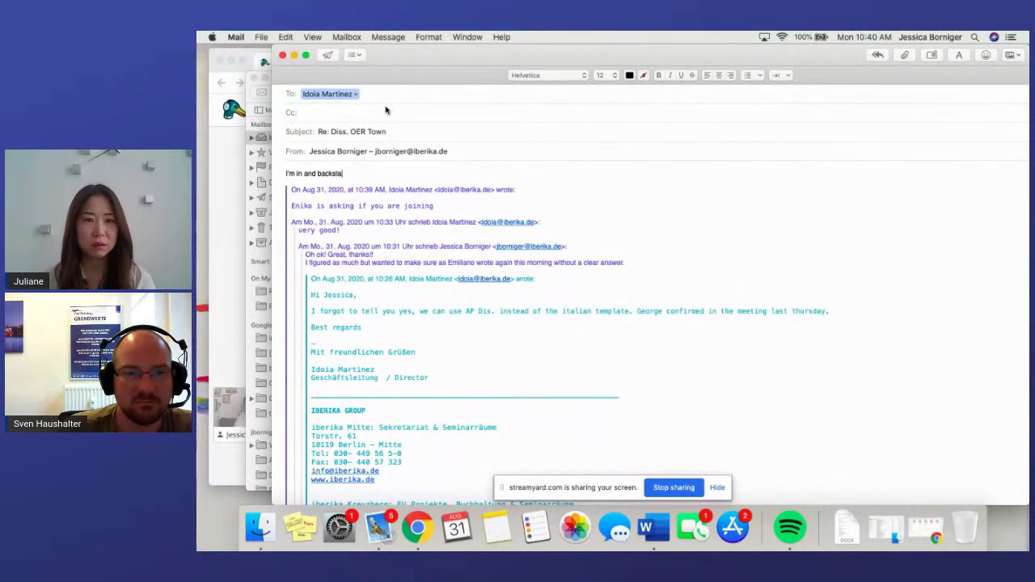
{"action": "type", "text": " whenever!"}
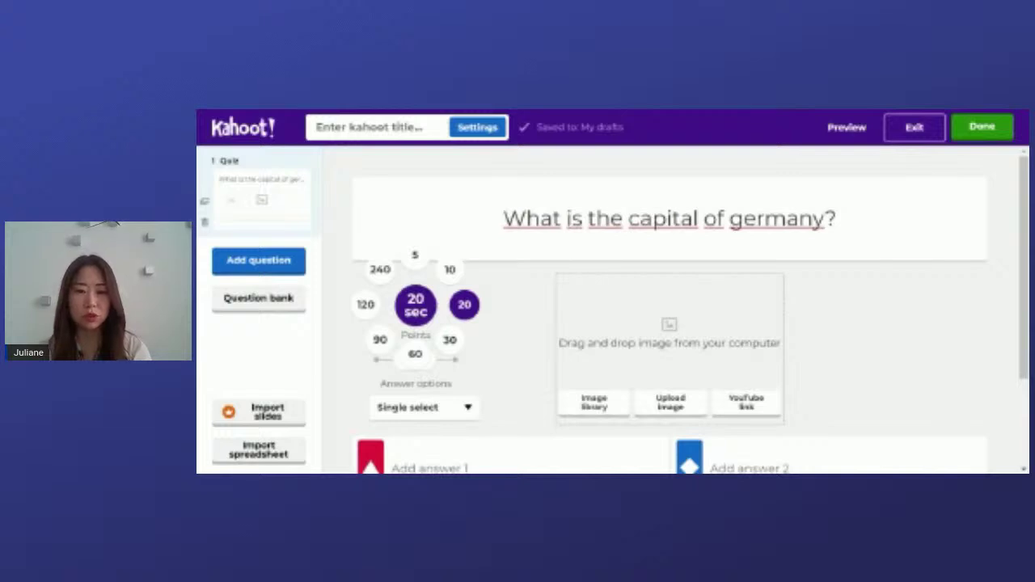
In Kahoot, set the time limit of the question about the capital of Germany to 10 seconds
{"action": "left_click", "coordinate": [415, 305]}
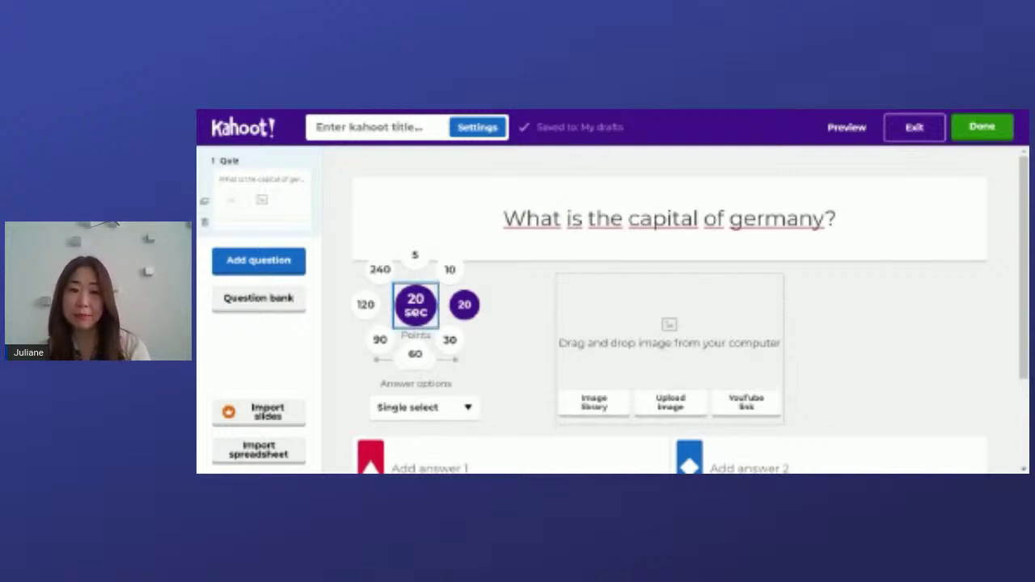
{"action": "left_click", "coordinate": [453, 272]}
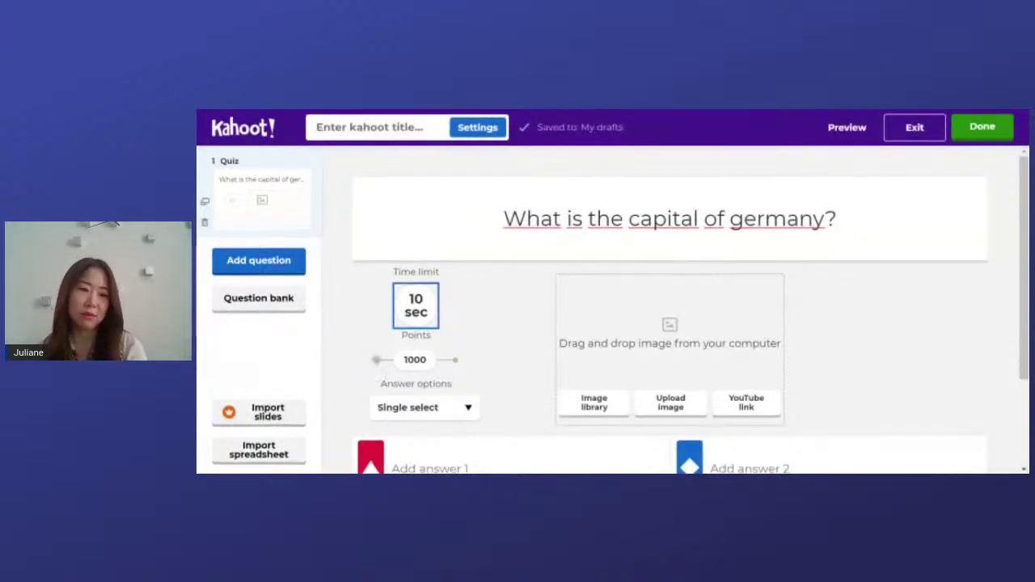
Try the 0 and 2000 point settings for the capital question and return it to 1000 points
{"action": "left_click", "coordinate": [376, 360]}
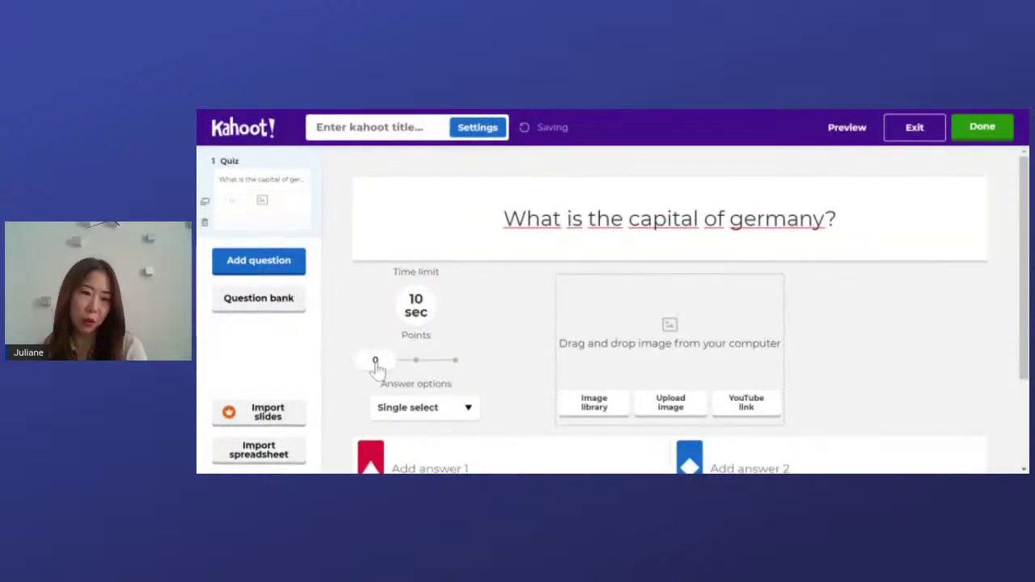
{"action": "left_click", "coordinate": [415, 364]}
{"action": "left_click", "coordinate": [456, 362]}
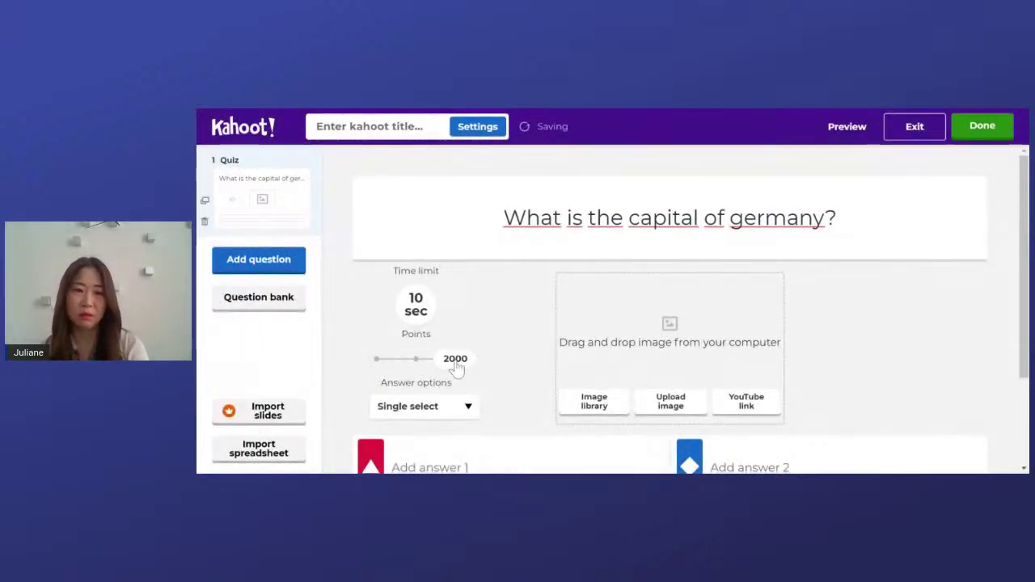
{"action": "left_click", "coordinate": [415, 359]}
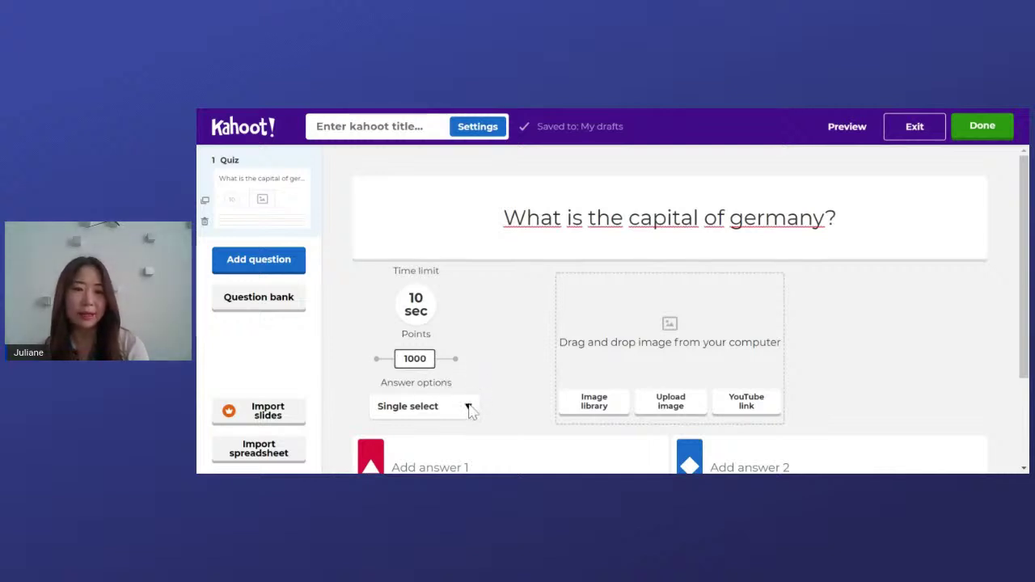
Examine the answer option modes offered for the capital question, keeping Single select
{"action": "left_click", "coordinate": [468, 408]}
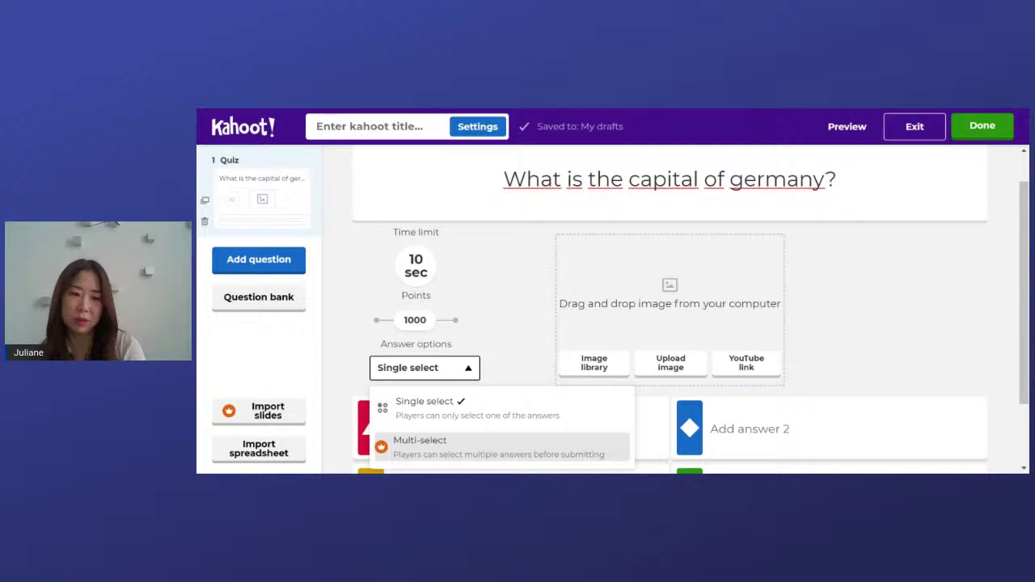
{"action": "left_click", "coordinate": [350, 376]}
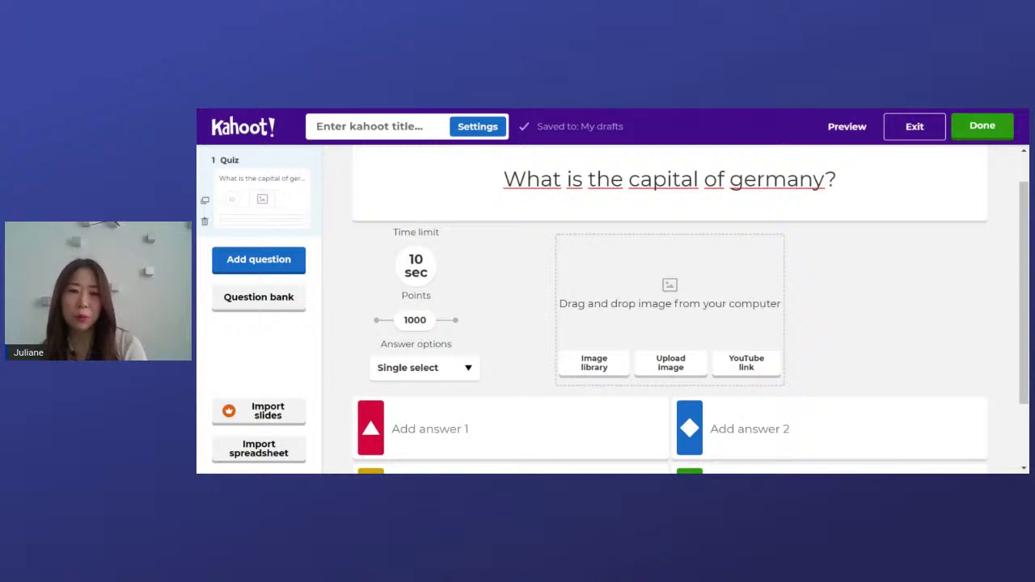
Add the world map picture with a magnifying glass over Europe from the image library's Geography category to the capital question
{"action": "left_click", "coordinate": [593, 370]}
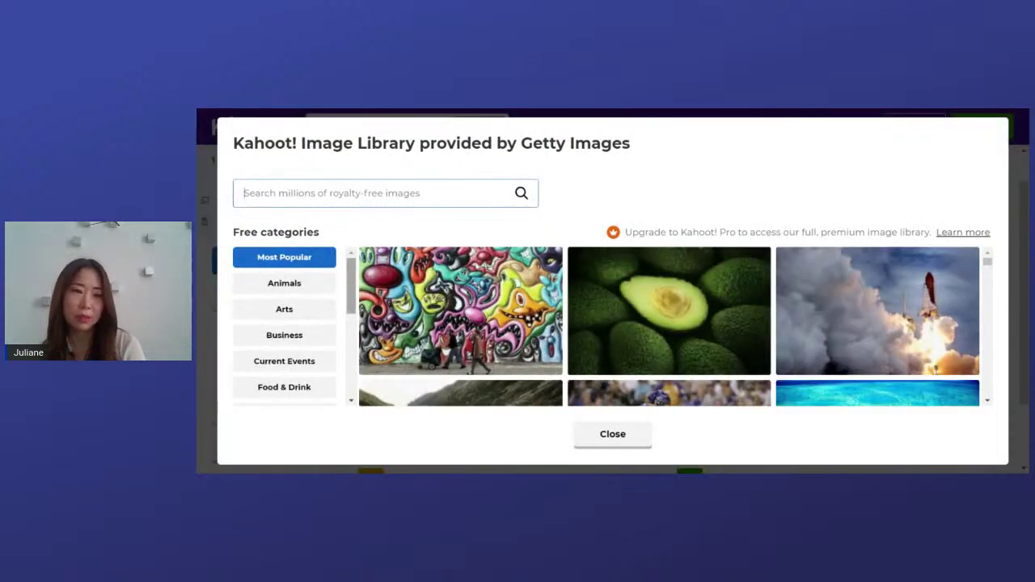
{"action": "left_click_drag", "start_coordinate": [352, 280], "coordinate": [353, 307]}
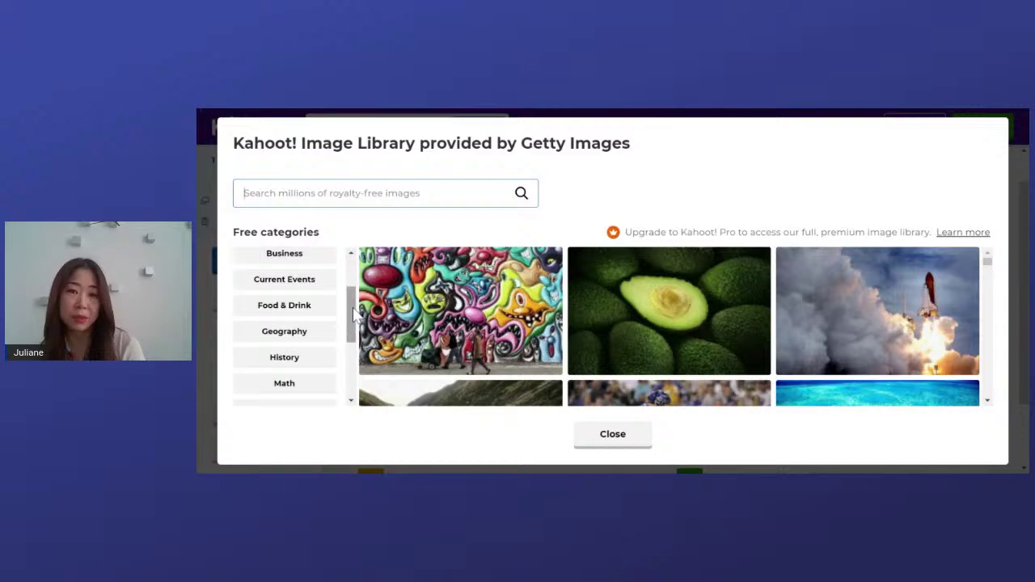
{"action": "left_click", "coordinate": [305, 332]}
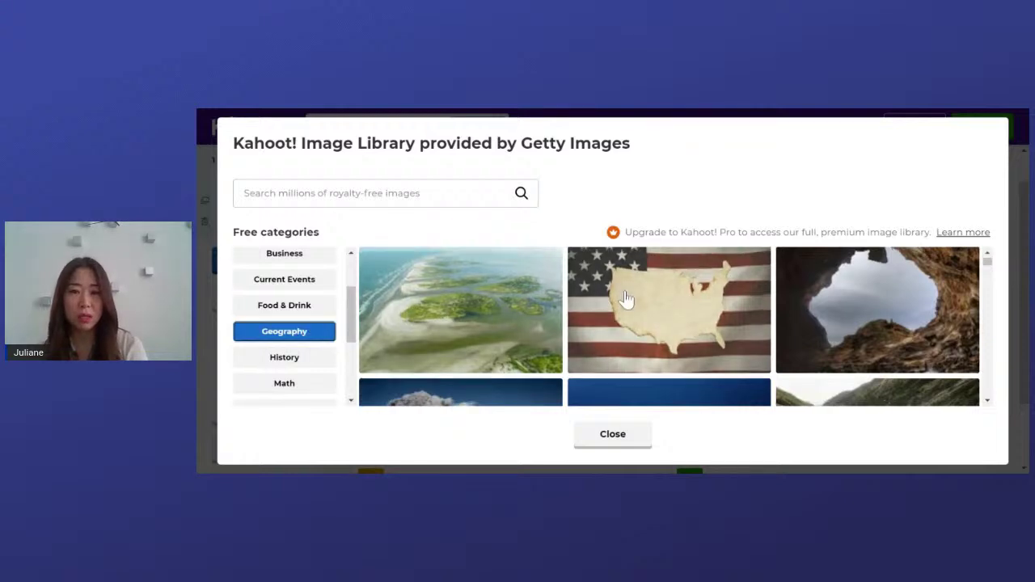
{"action": "scroll", "coordinate": [626, 299], "scroll_direction": "down", "scroll_amount": 1}
{"action": "scroll", "coordinate": [626, 299], "scroll_direction": "down", "scroll_amount": 1}
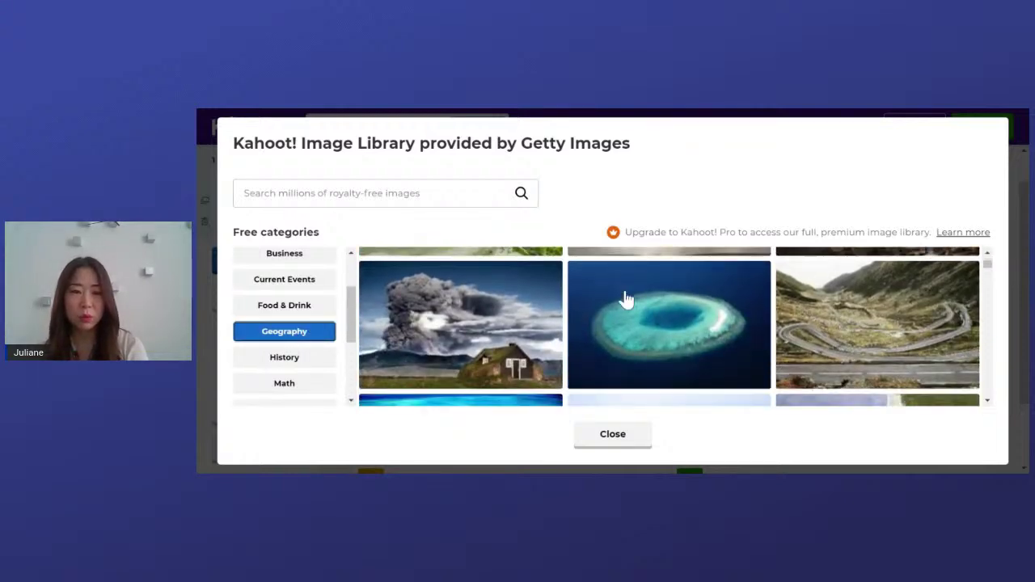
{"action": "scroll", "coordinate": [627, 299], "scroll_direction": "down", "scroll_amount": 1}
{"action": "scroll", "coordinate": [626, 299], "scroll_direction": "down", "scroll_amount": 1}
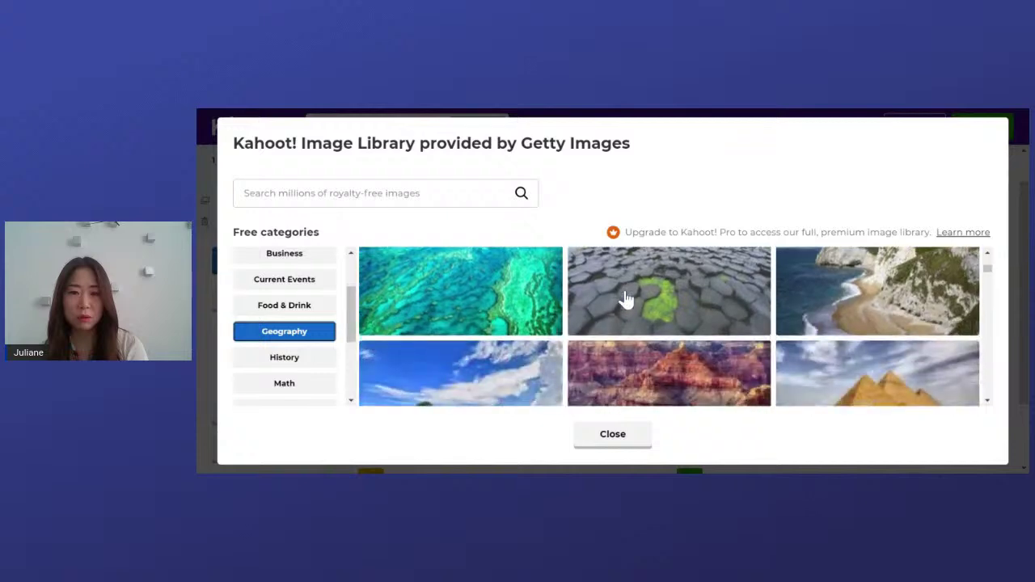
{"action": "scroll", "coordinate": [627, 299], "scroll_direction": "down", "scroll_amount": 1}
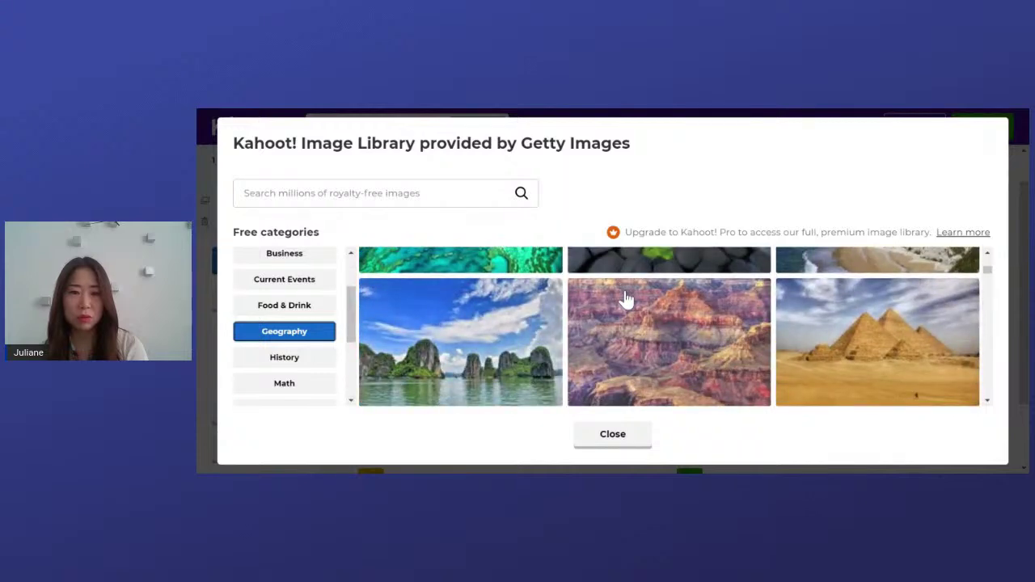
{"action": "scroll", "coordinate": [627, 299], "scroll_direction": "down", "scroll_amount": 1}
{"action": "scroll", "coordinate": [627, 299], "scroll_direction": "down", "scroll_amount": 2}
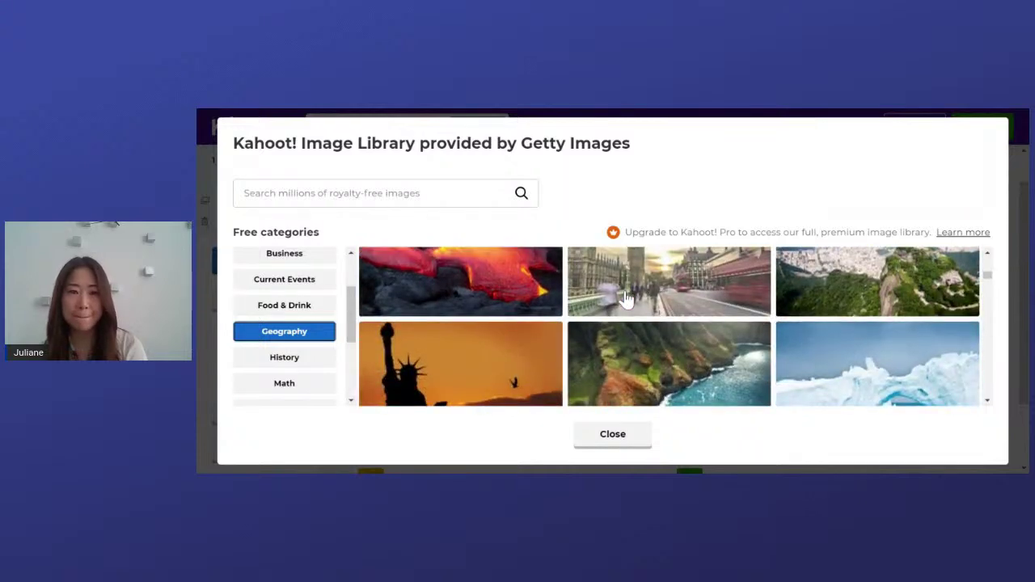
{"action": "scroll", "coordinate": [626, 299], "scroll_direction": "down", "scroll_amount": 1}
{"action": "scroll", "coordinate": [626, 300], "scroll_direction": "down", "scroll_amount": 1}
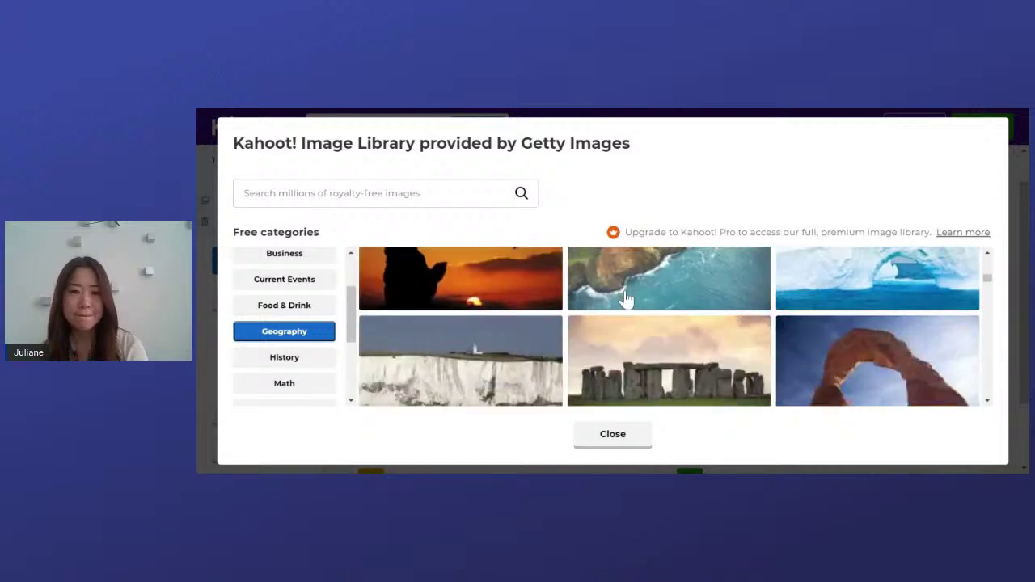
{"action": "scroll", "coordinate": [627, 299], "scroll_direction": "down", "scroll_amount": 1}
{"action": "scroll", "coordinate": [627, 299], "scroll_direction": "down", "scroll_amount": 1}
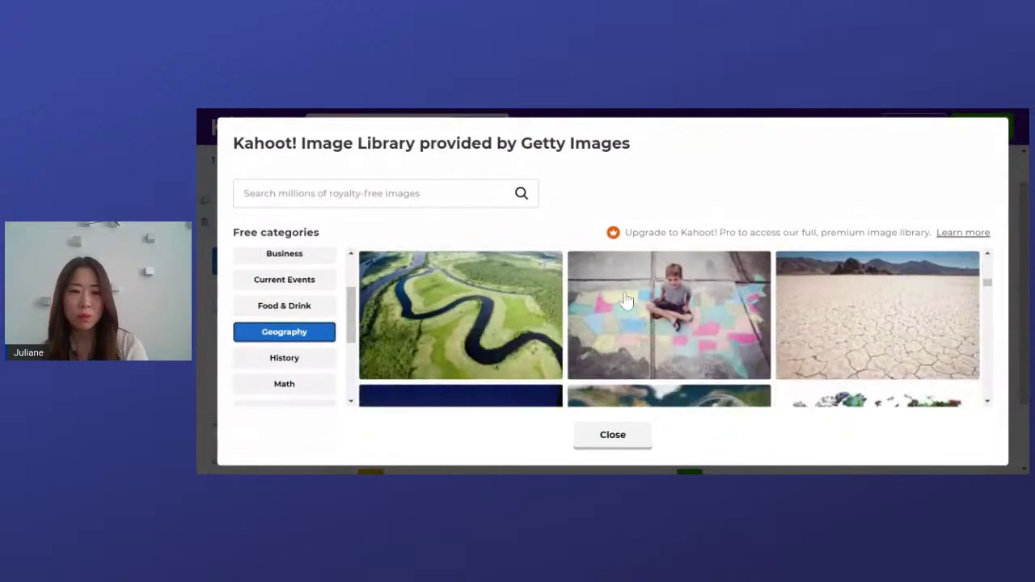
{"action": "scroll", "coordinate": [626, 299], "scroll_direction": "down", "scroll_amount": 1}
{"action": "scroll", "coordinate": [625, 299], "scroll_direction": "up", "scroll_amount": 1}
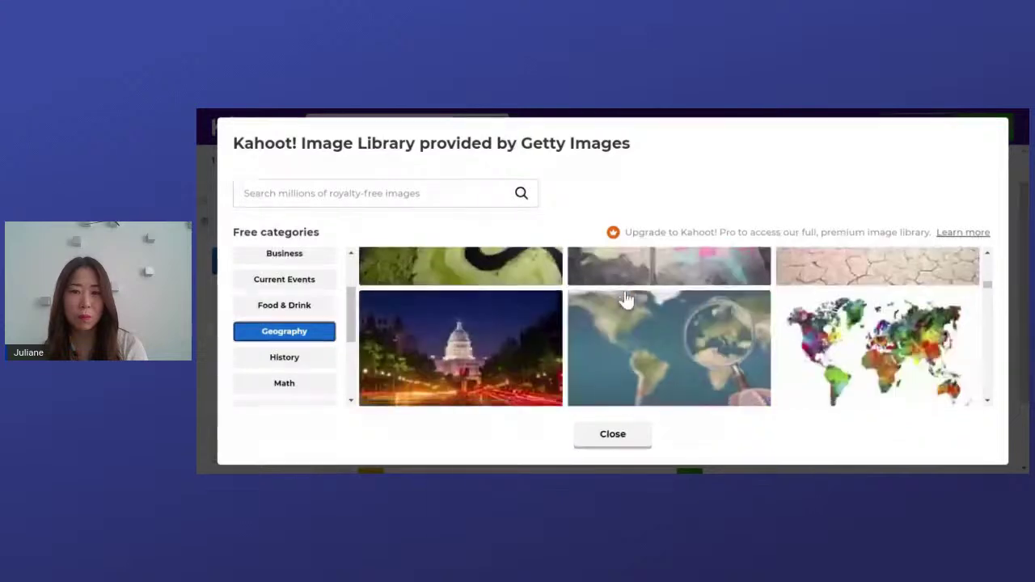
{"action": "left_click", "coordinate": [655, 330]}
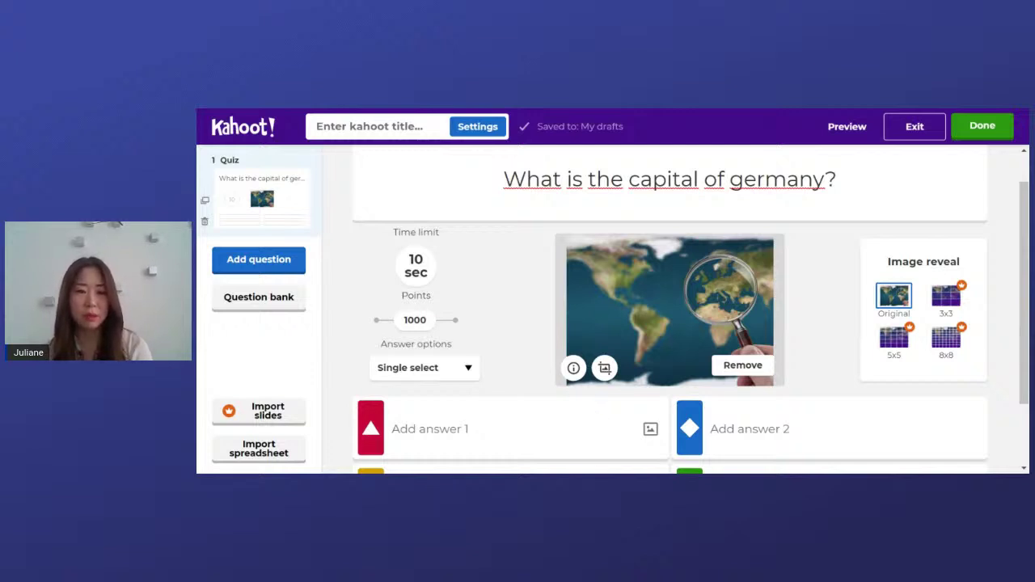
Enter Frankfurt as answer 1 and Hamburg as answer 2 of the capital question
{"action": "left_click", "coordinate": [452, 429]}
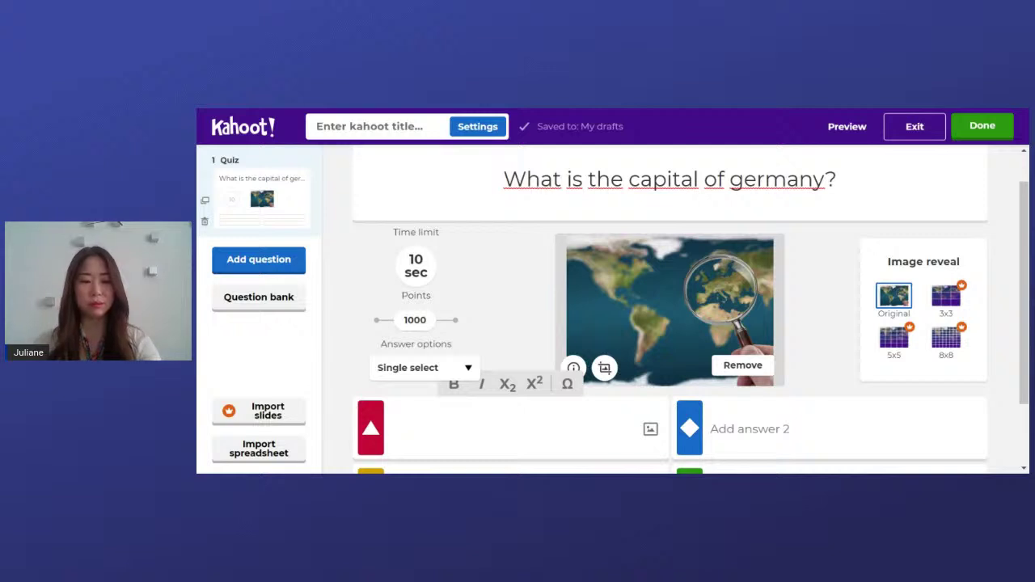
{"action": "type", "text": "Frankfurt"}
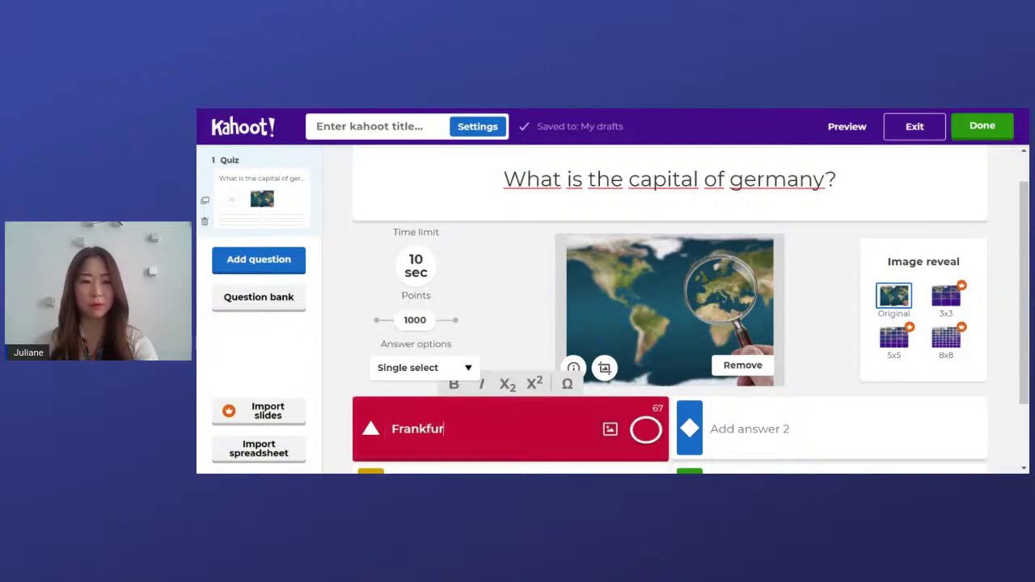
{"action": "left_click", "coordinate": [749, 428]}
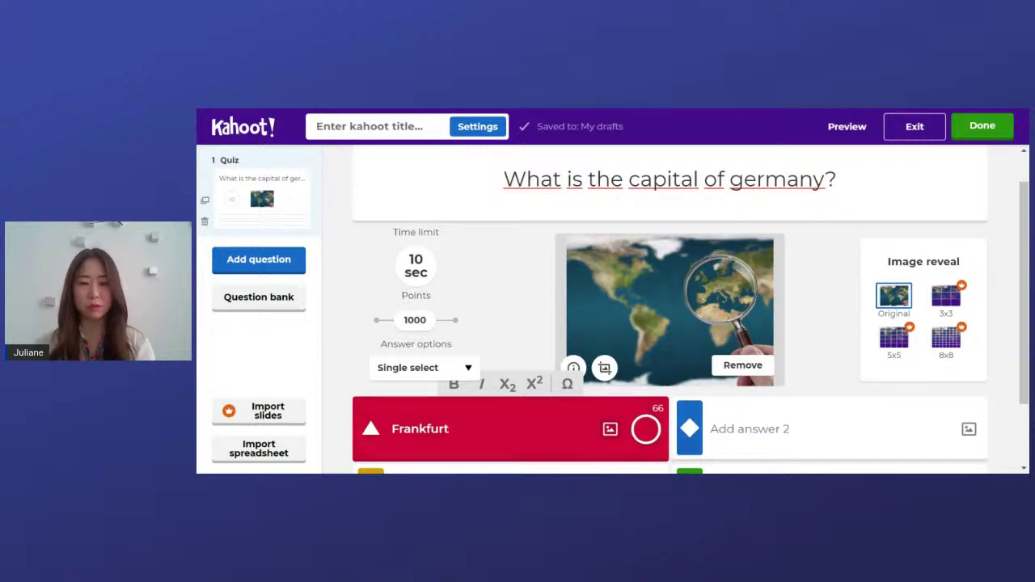
{"action": "type", "text": "Ham"}
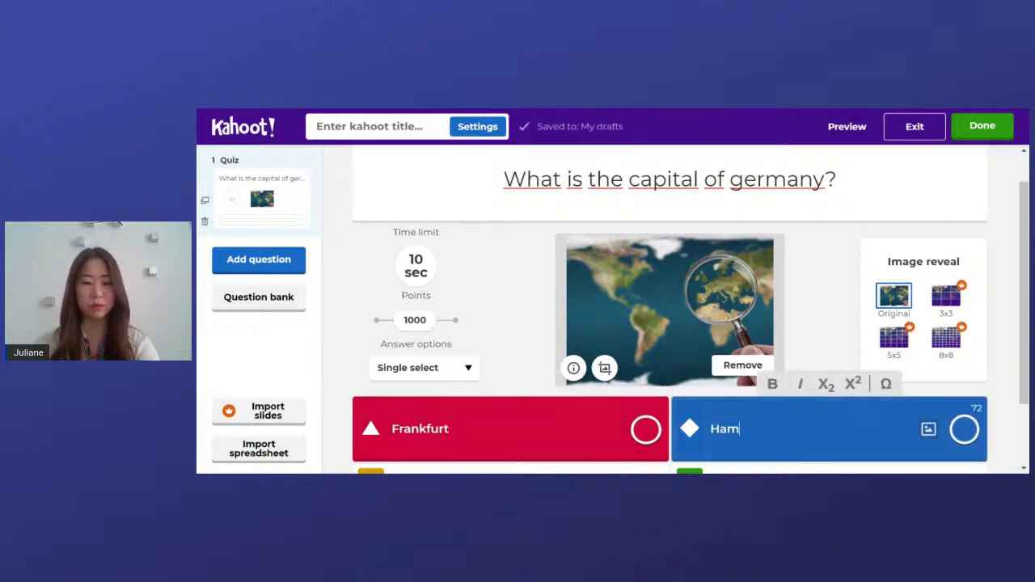
{"action": "type", "text": "burg"}
Enter Berlin as answer 3, marked as the correct one, and Dresden as answer 4
{"action": "scroll", "coordinate": [670, 320], "scroll_direction": "down", "scroll_amount": 1}
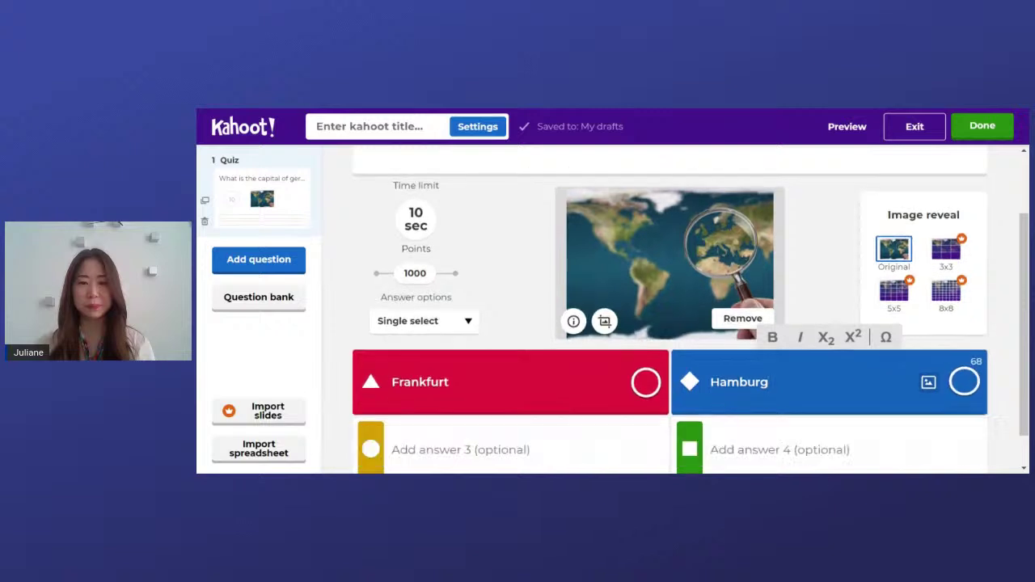
{"action": "left_click", "coordinate": [453, 410]}
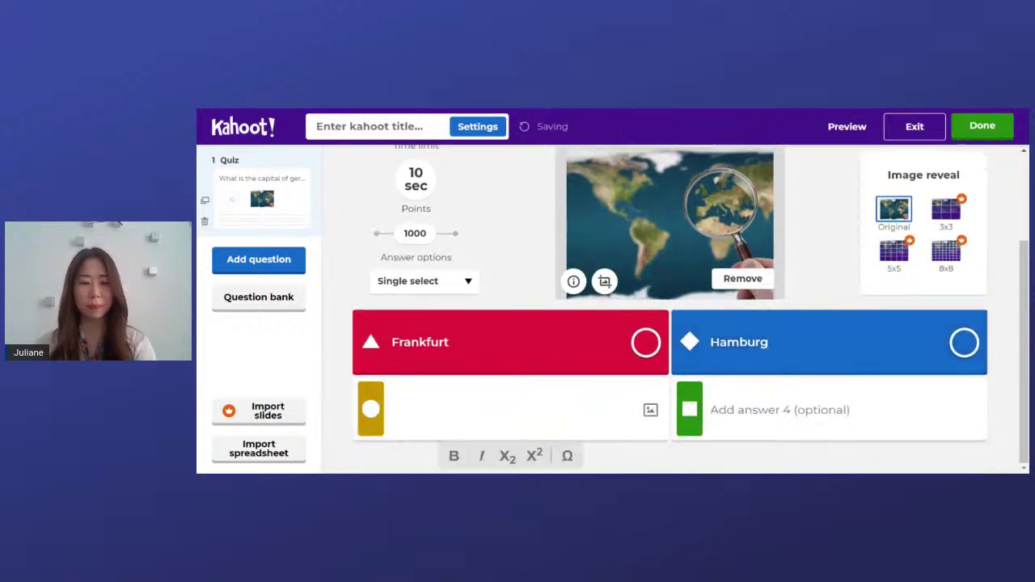
{"action": "type", "text": "Berlin"}
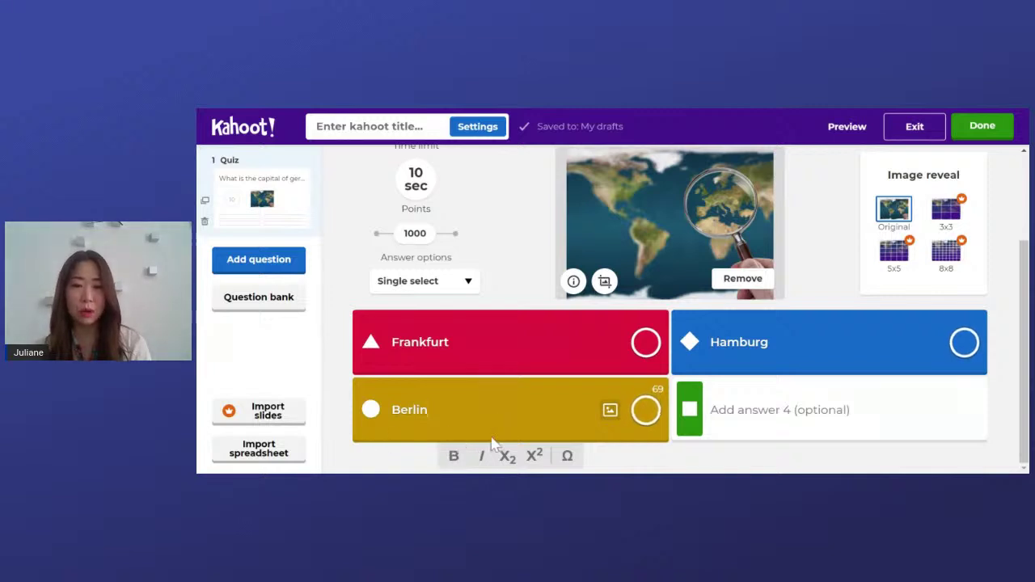
{"action": "left_click", "coordinate": [645, 412]}
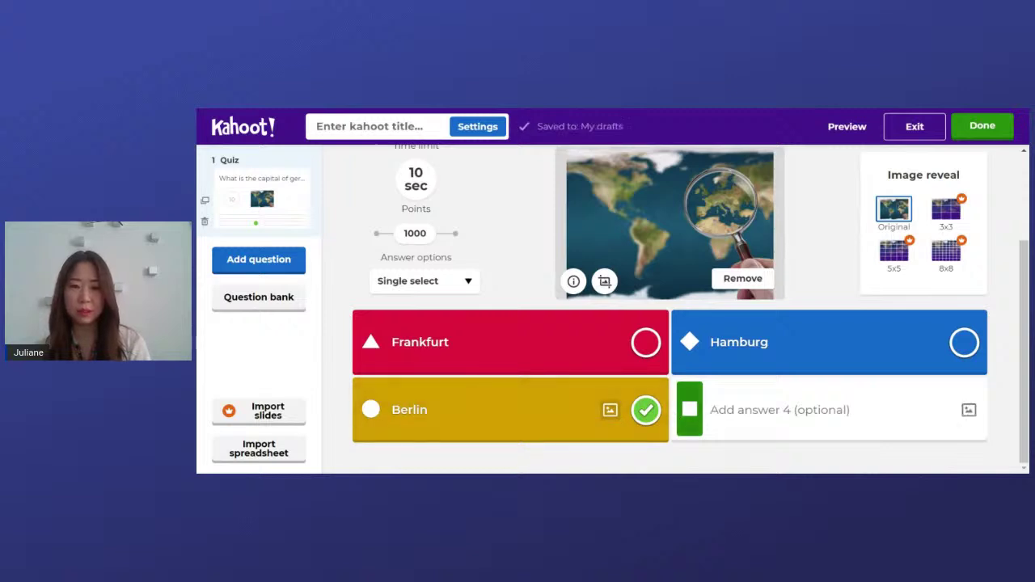
{"action": "left_click", "coordinate": [777, 410]}
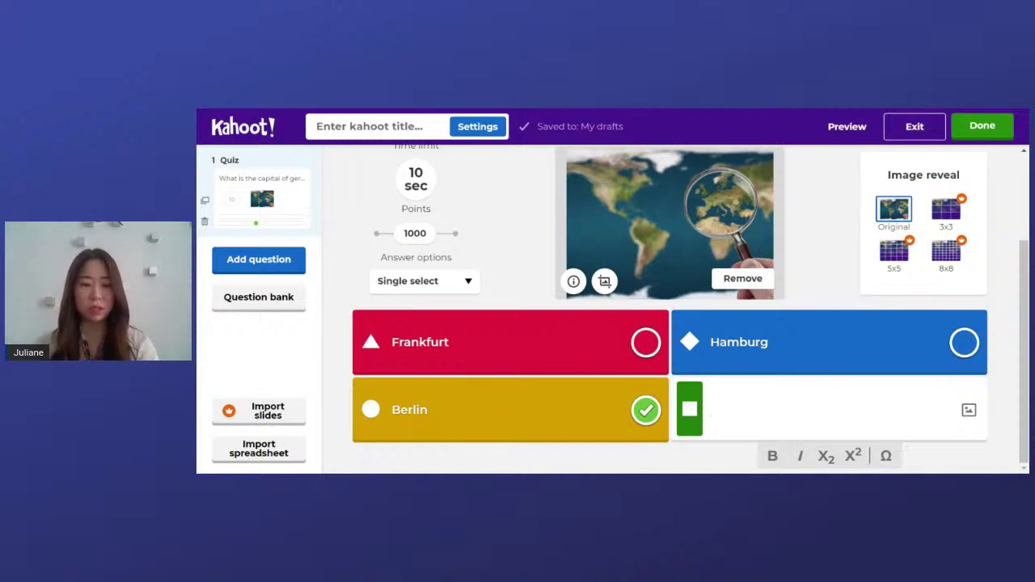
{"action": "type", "text": "Dresden"}
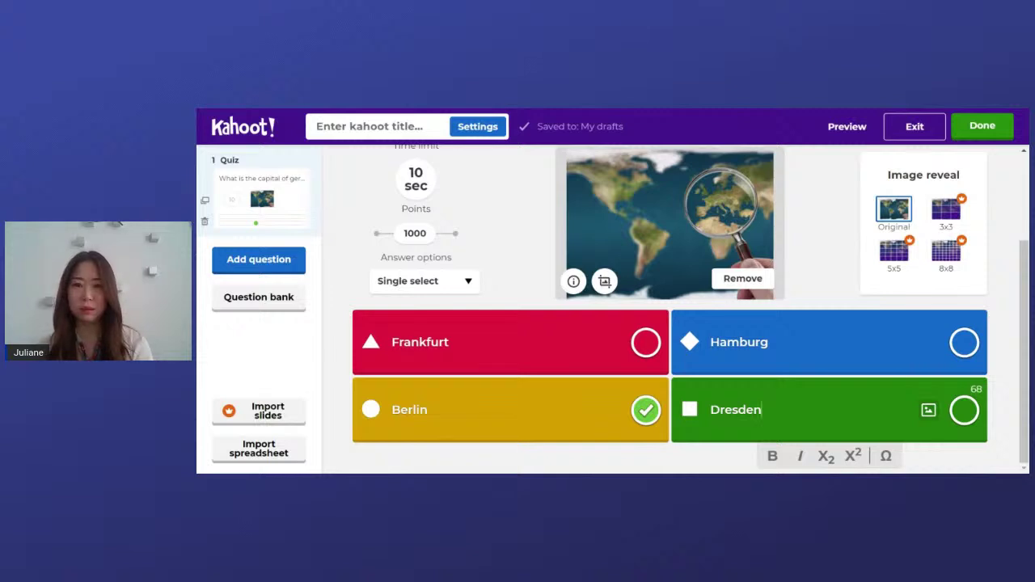
{"action": "scroll", "coordinate": [670, 308], "scroll_direction": "up", "scroll_amount": 3}
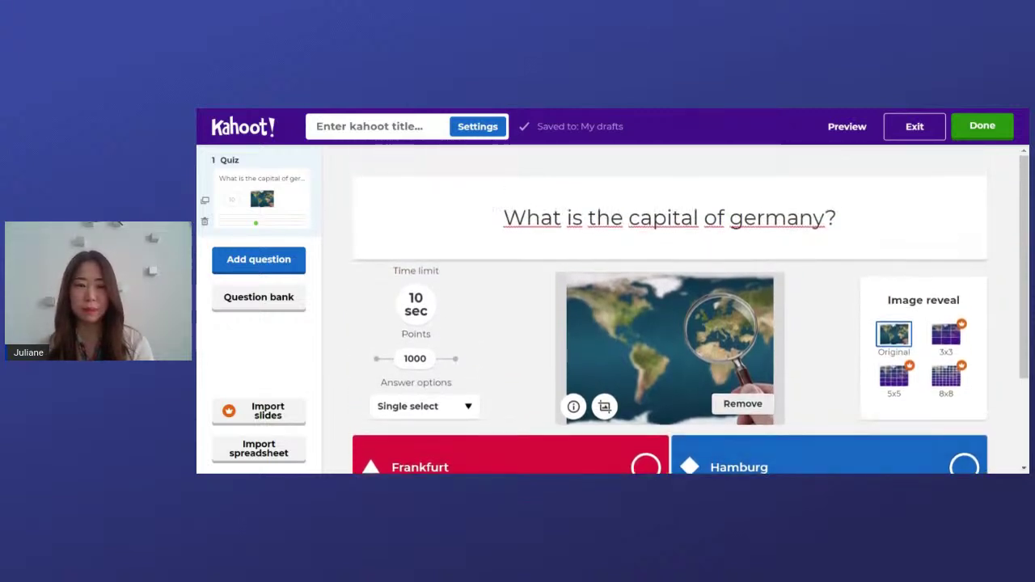
{"action": "scroll", "coordinate": [745, 416], "scroll_direction": "down", "scroll_amount": 3}
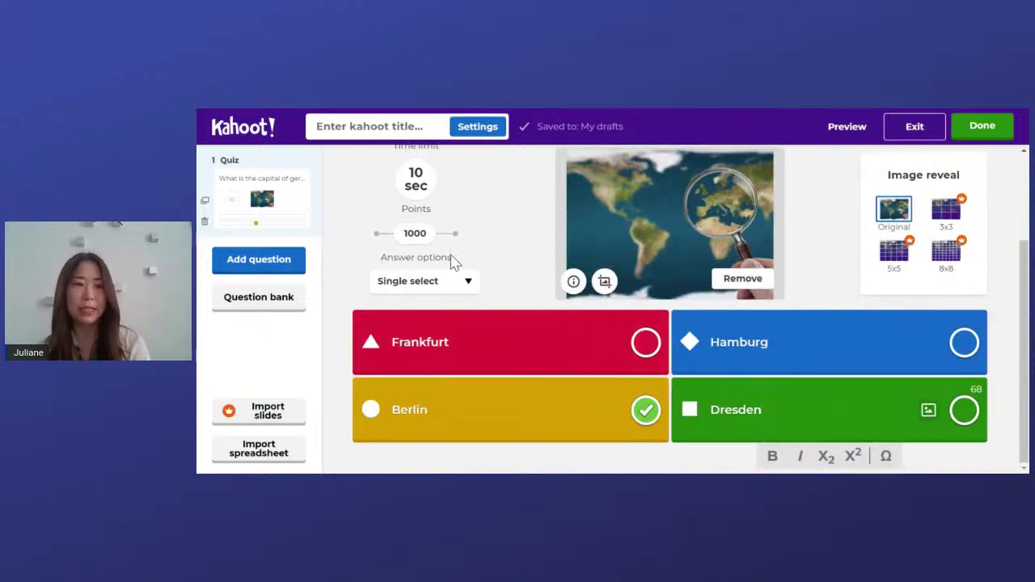
Add a True or false question with a 10-second time limit and an uploaded photo of the Brandenburg Gate
{"action": "left_click", "coordinate": [282, 265]}
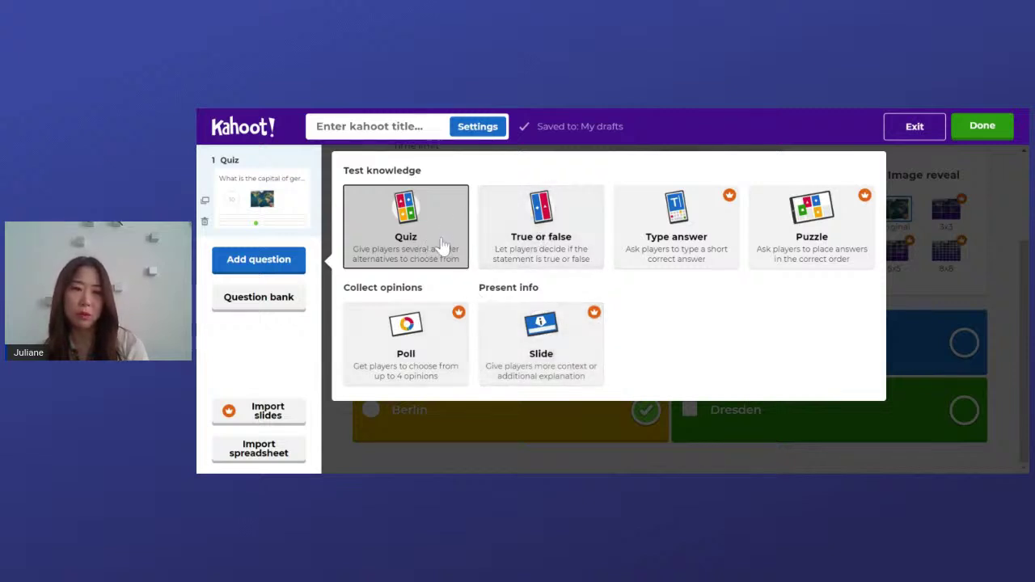
{"action": "left_click", "coordinate": [549, 253]}
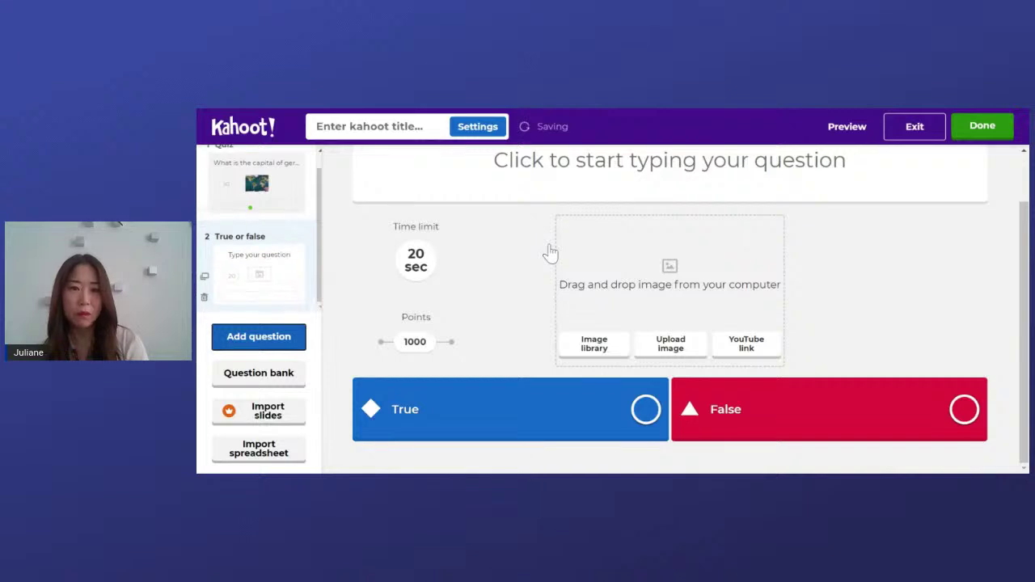
{"action": "left_click", "coordinate": [416, 260]}
{"action": "left_click", "coordinate": [450, 226]}
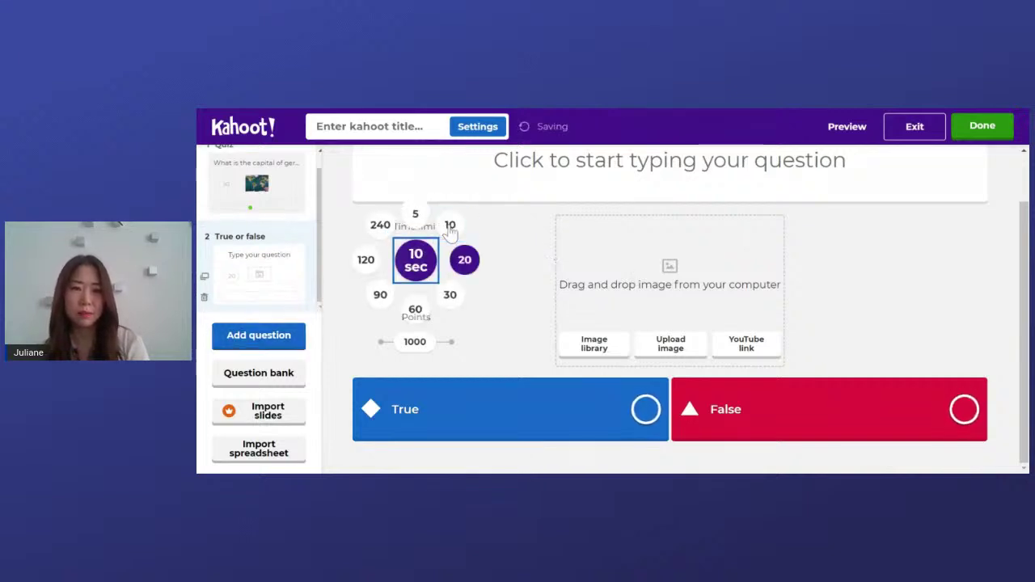
{"action": "left_click", "coordinate": [675, 348]}
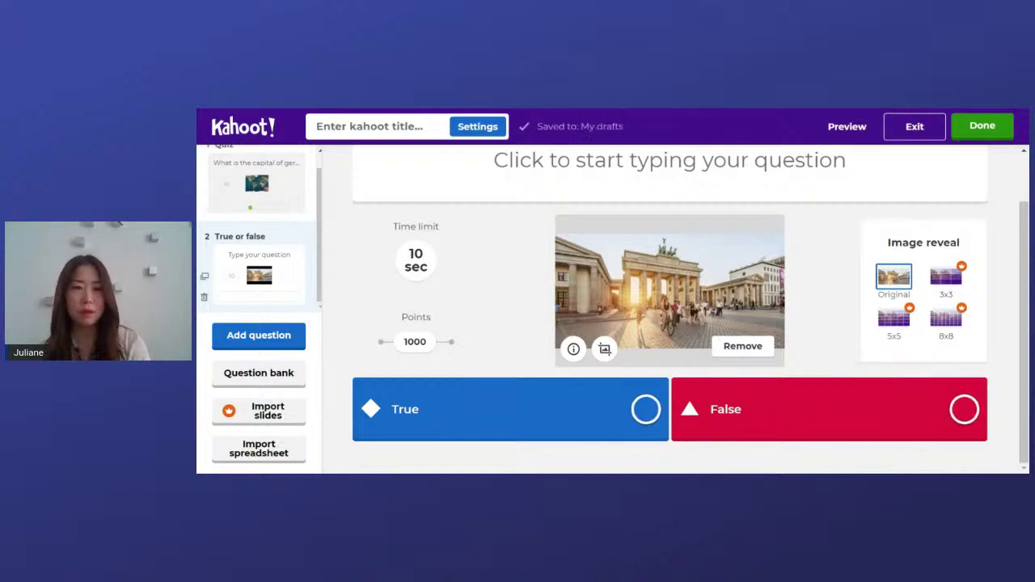
Enter "Is Berlin the capital of germany?" as the true-or-false question and mark True as the correct answer
{"action": "left_click", "coordinate": [669, 160]}
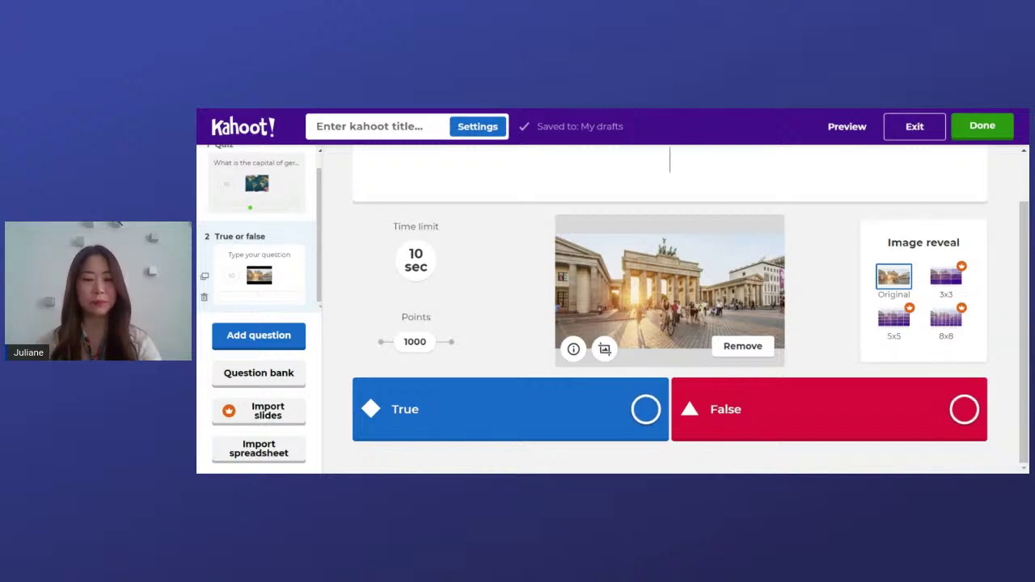
{"action": "type", "text": "Is"}
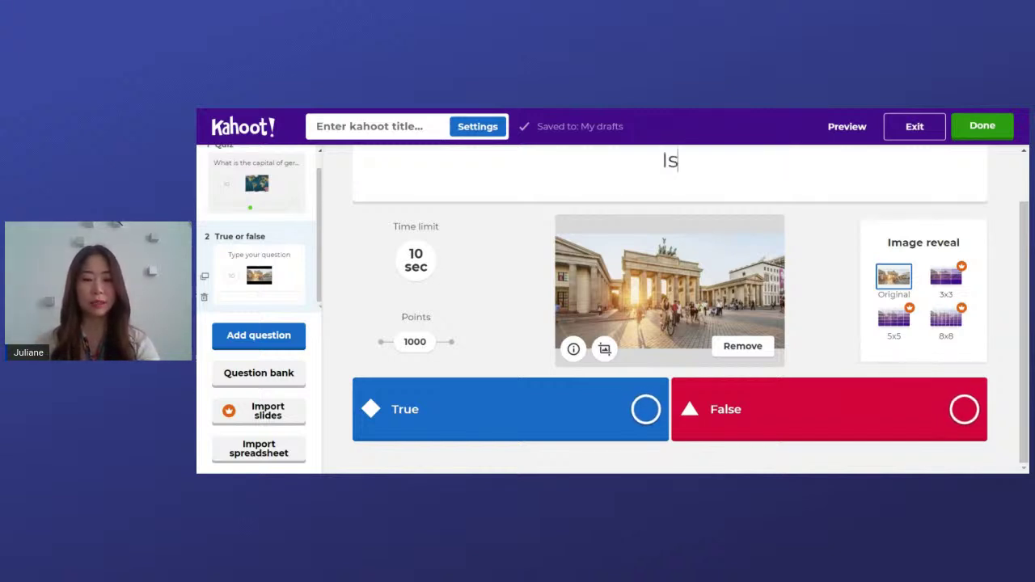
{"action": "type", "text": " Berlin"}
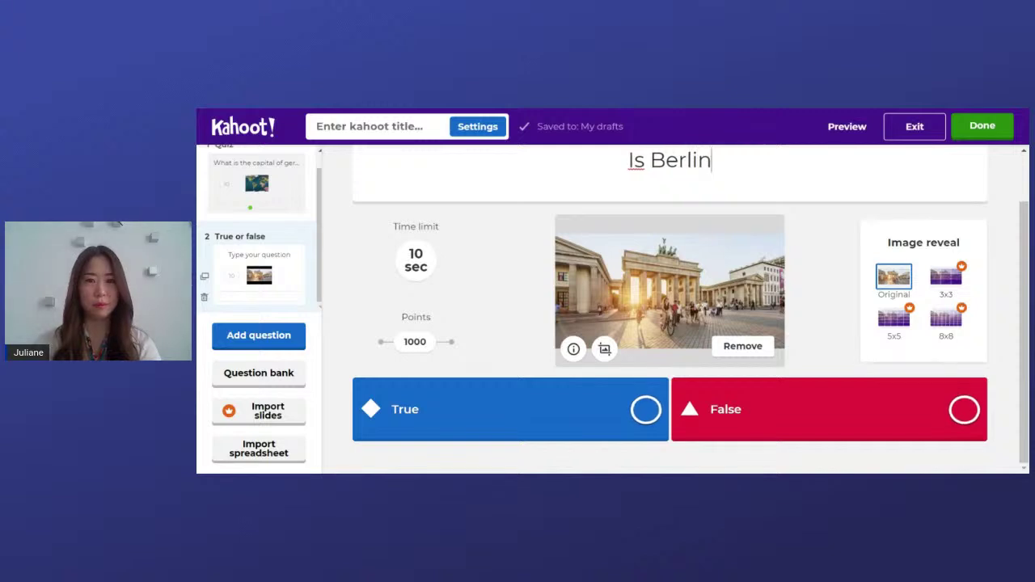
{"action": "type", "text": " the capital of germany"}
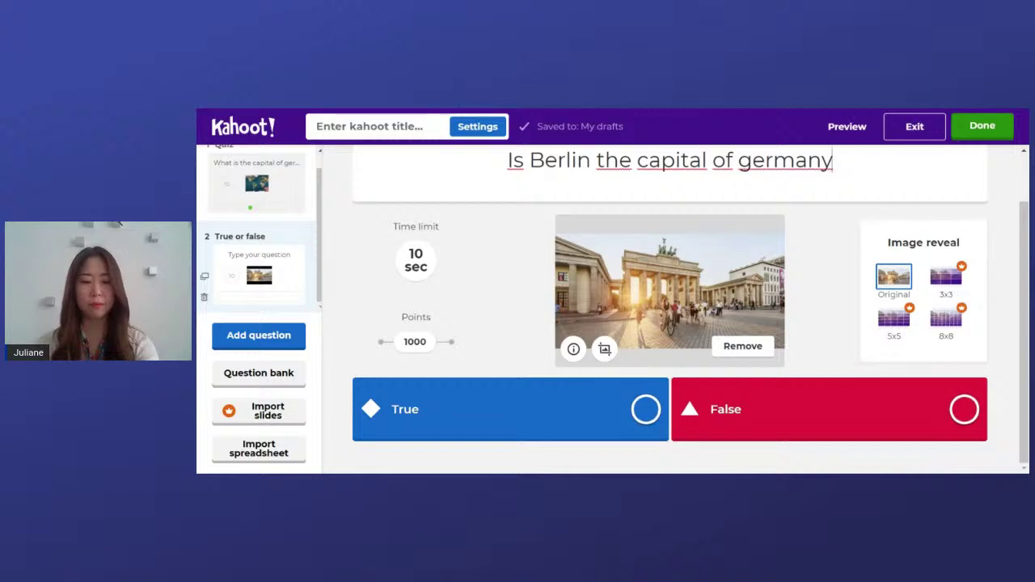
{"action": "type", "text": "?"}
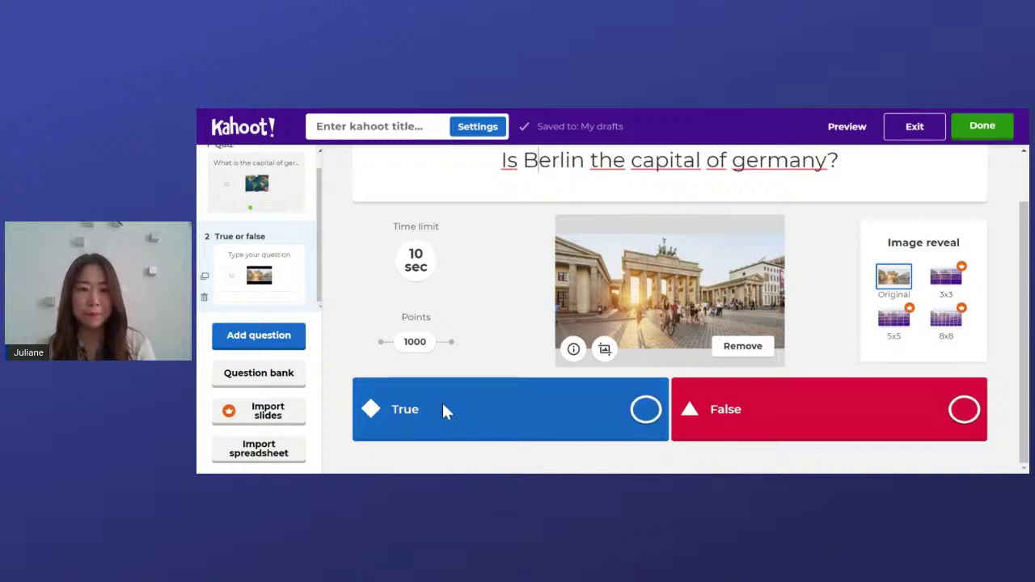
{"action": "left_click", "coordinate": [646, 411]}
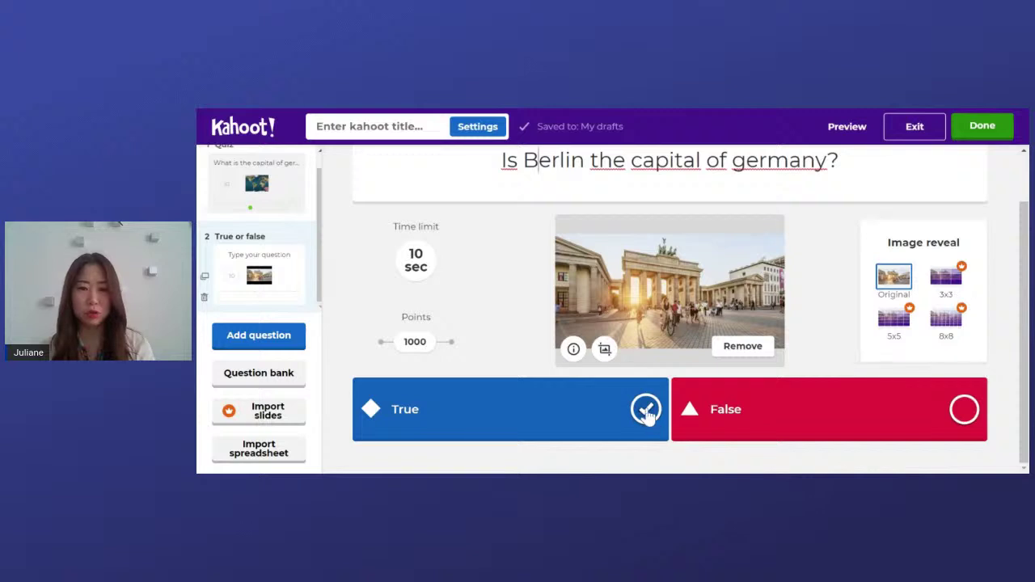
Mark True as the correct answer and finish the kahoot with the title "discouver germany"
{"action": "left_click", "coordinate": [646, 411]}
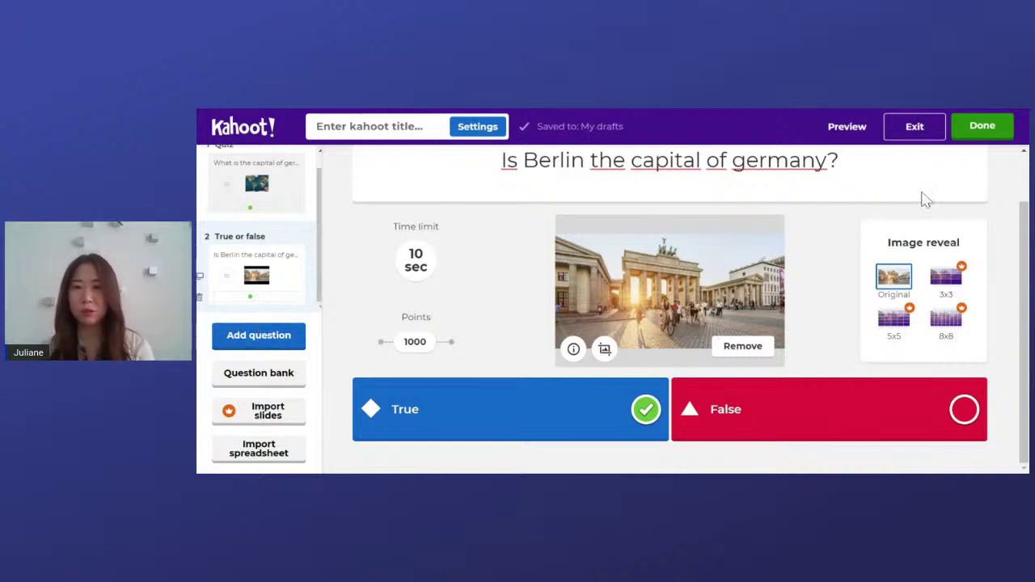
{"action": "left_click", "coordinate": [987, 136]}
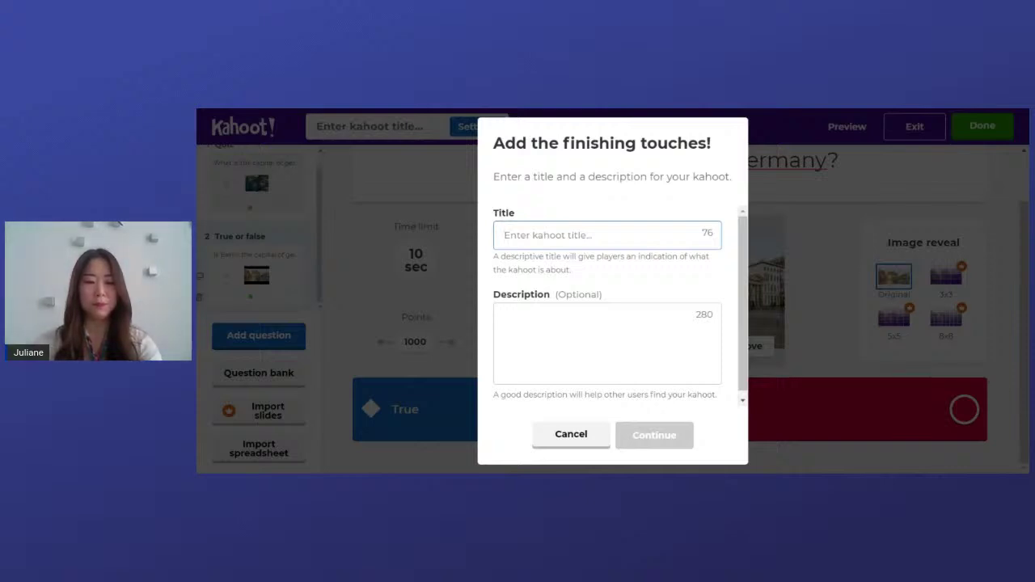
{"action": "type", "text": "discouver germany"}
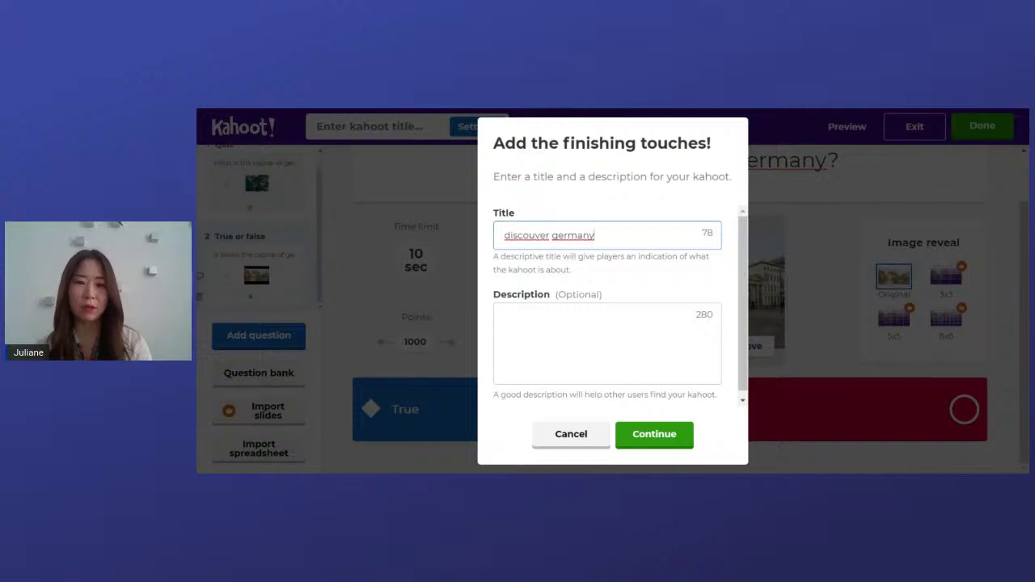
{"action": "left_click", "coordinate": [668, 449]}
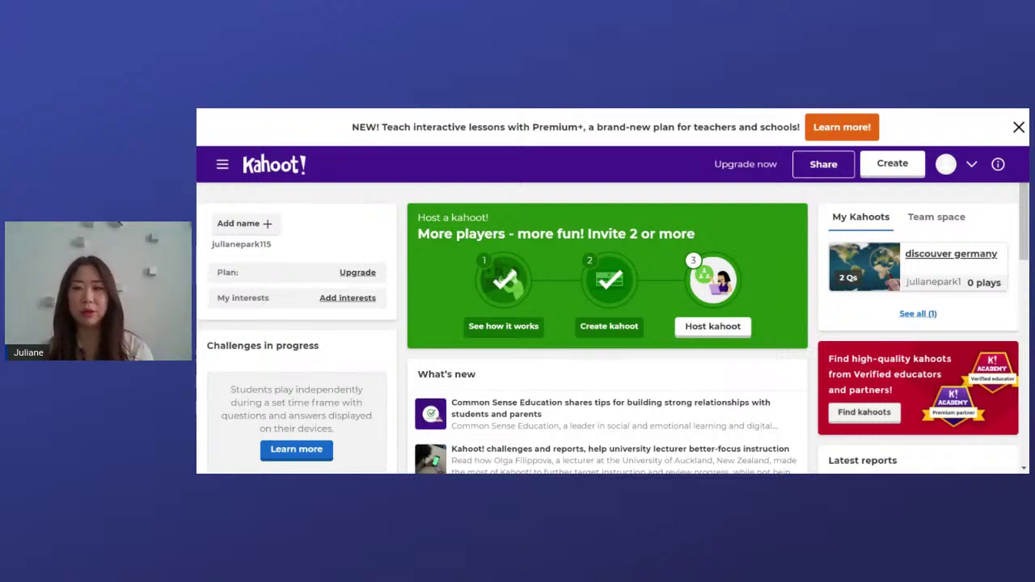
Open the "discouver germany" kahoot, view its Teach and Assign play options, and close them without starting a game
{"action": "left_click", "coordinate": [971, 264]}
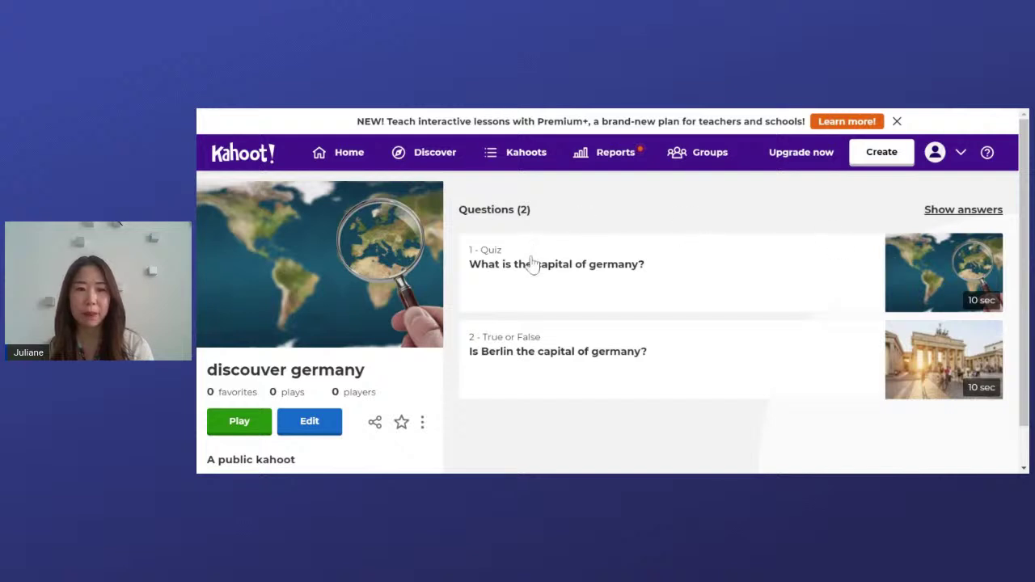
{"action": "left_click", "coordinate": [240, 422]}
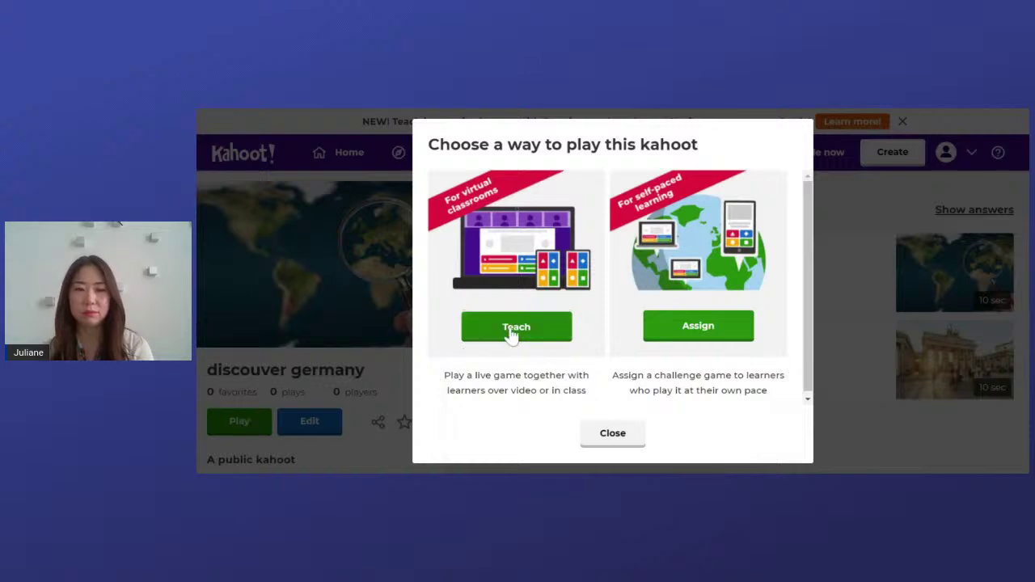
{"action": "left_click", "coordinate": [613, 435]}
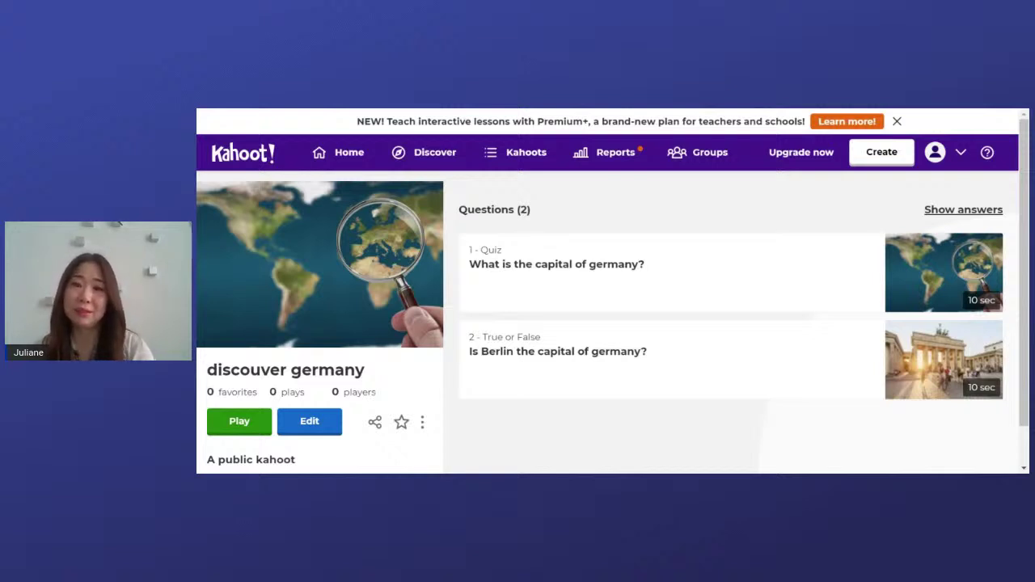
Go to the Discover page and begin entering a search term for ready-made kahoots
{"action": "left_click", "coordinate": [429, 155]}
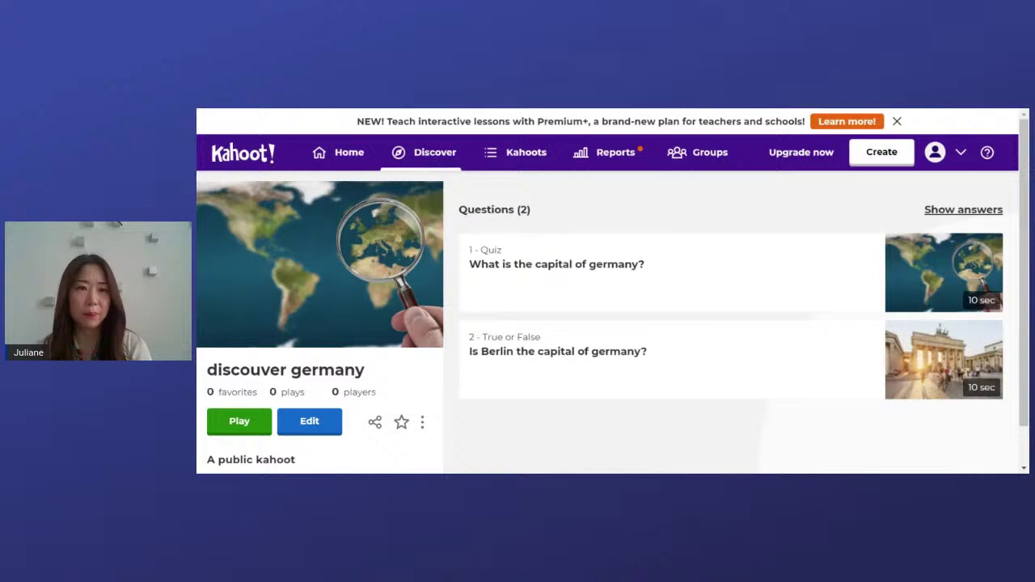
{"action": "left_click", "coordinate": [429, 158]}
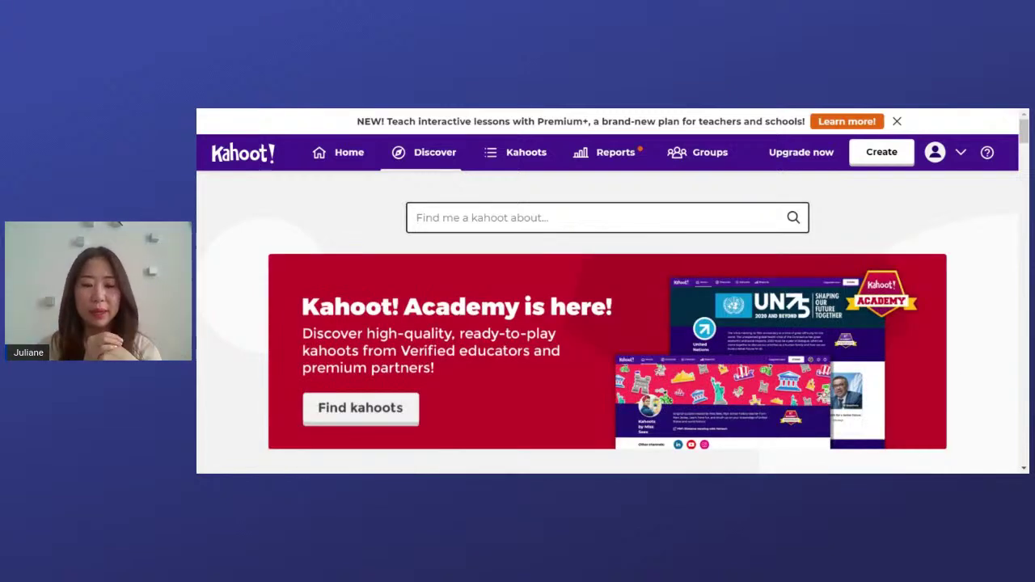
{"action": "type", "text": "pr"}
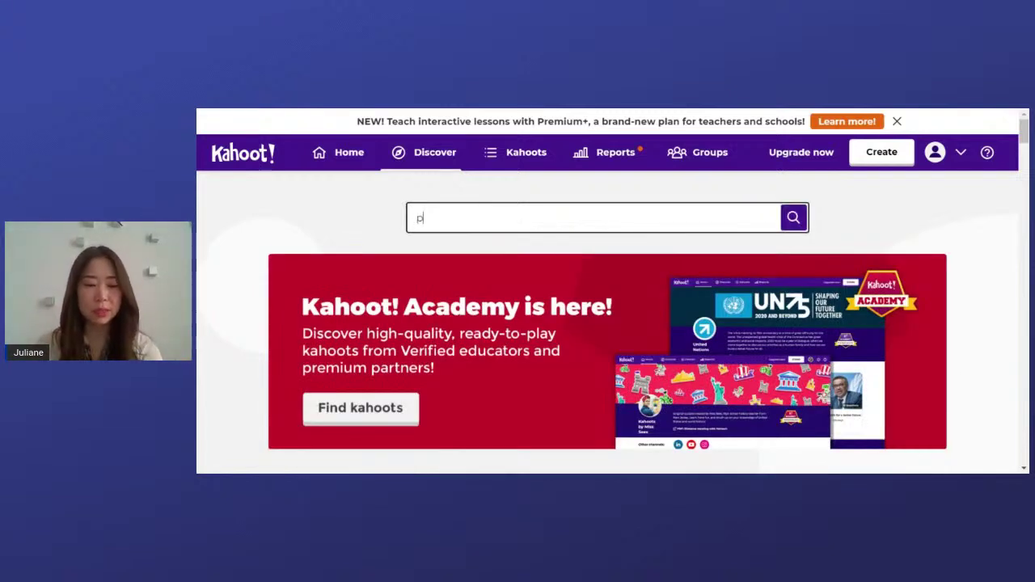